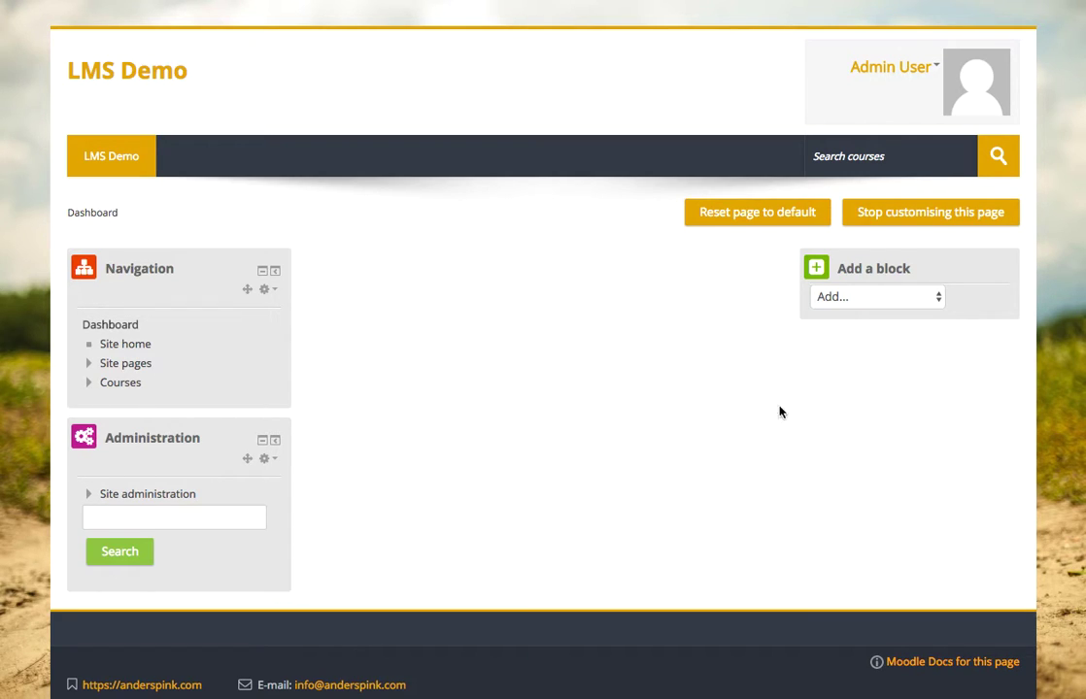
Add an Anders Pink block to the dashboard and open its configuration settings
{"action": "left_click", "coordinate": [903, 303]}
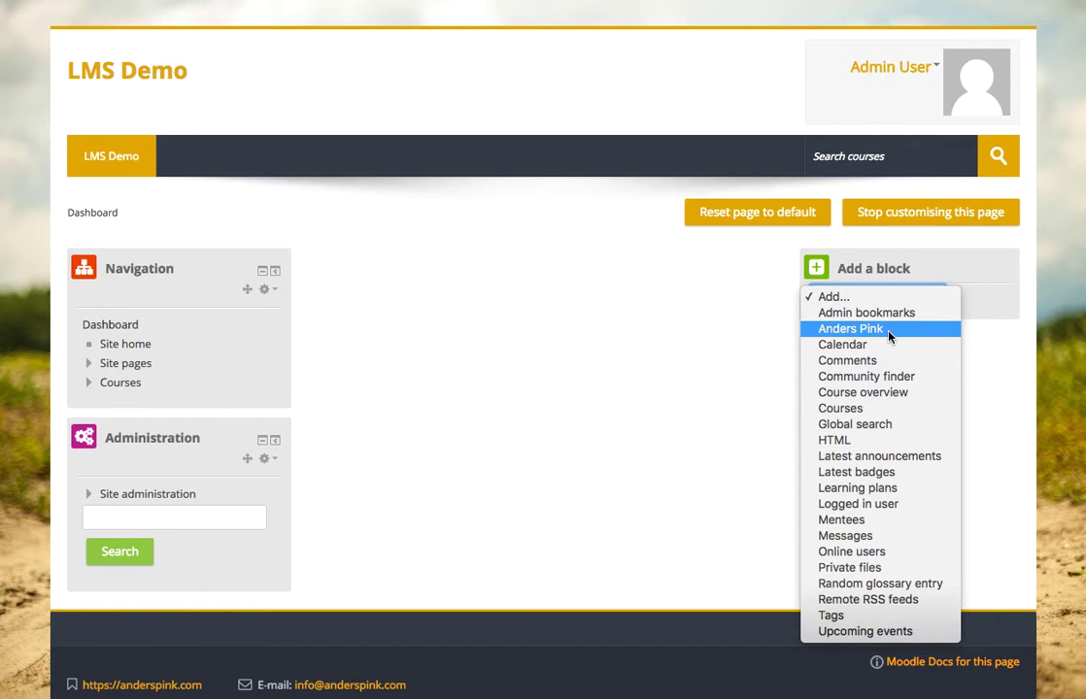
{"action": "left_click", "coordinate": [887, 330]}
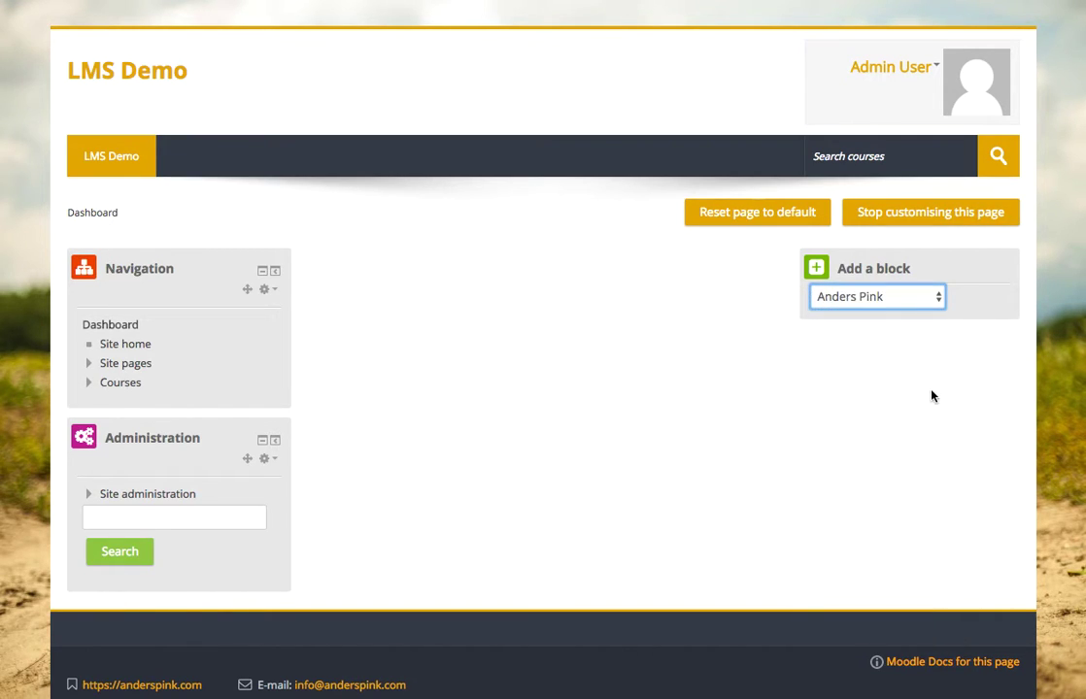
{"action": "left_click", "coordinate": [992, 289]}
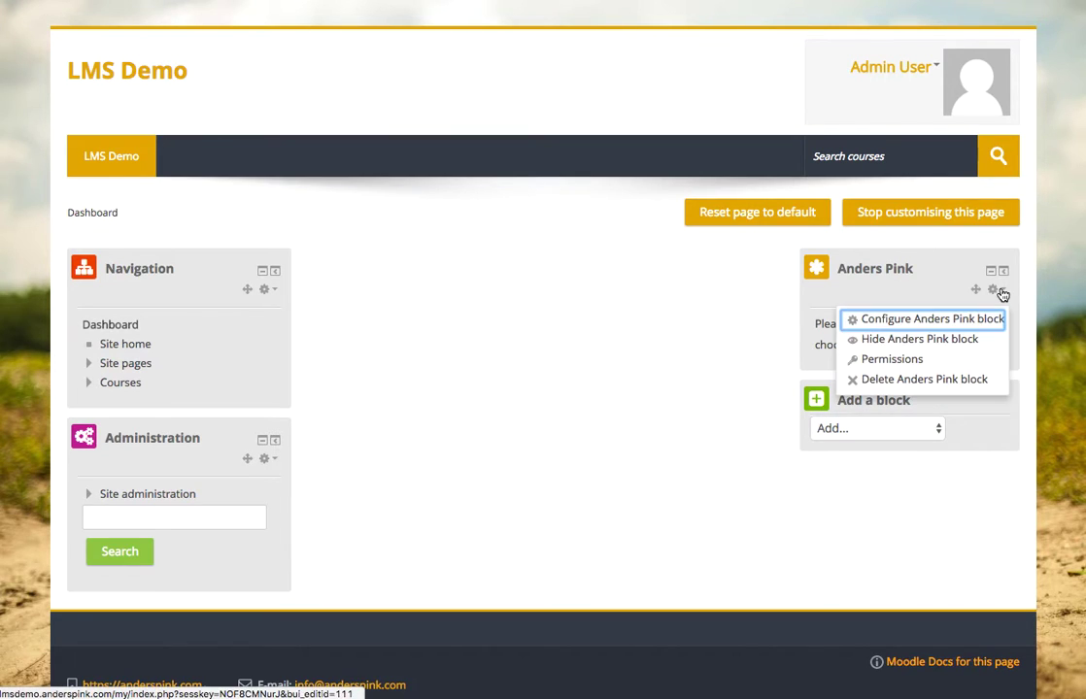
{"action": "left_click", "coordinate": [914, 320]}
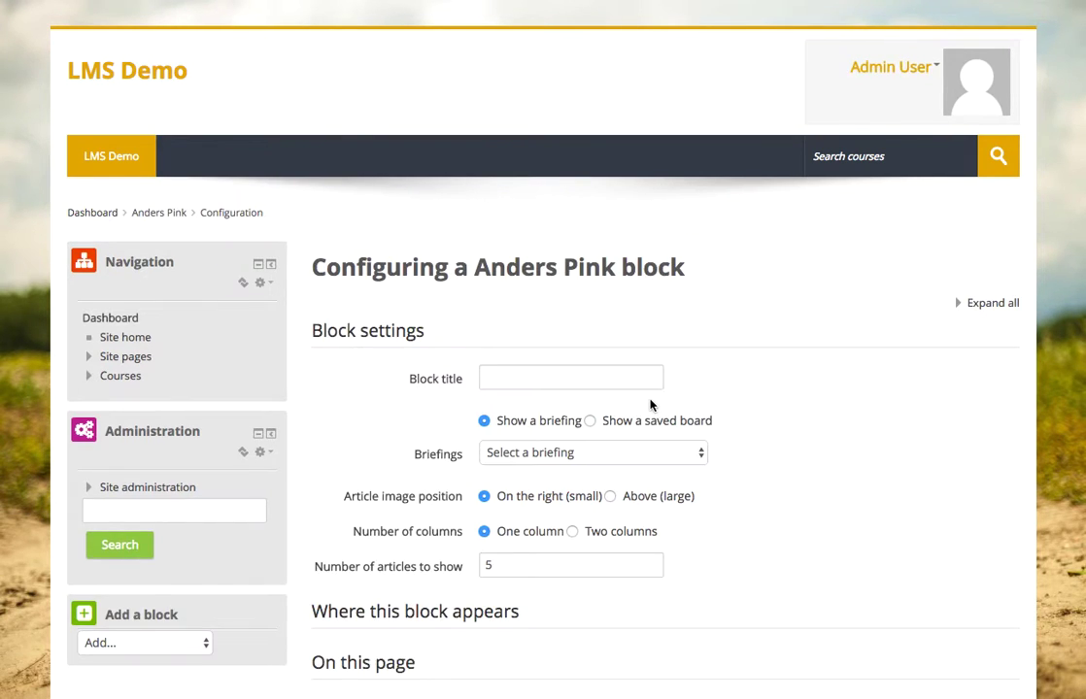
Choose the Top Elearning Blogs briefing, title the block 'Elearning Blogs', and select the article count
{"action": "scroll", "coordinate": [650, 405], "scroll_direction": "down", "scroll_amount": 2}
{"action": "scroll", "coordinate": [645, 405], "scroll_direction": "down", "scroll_amount": 1}
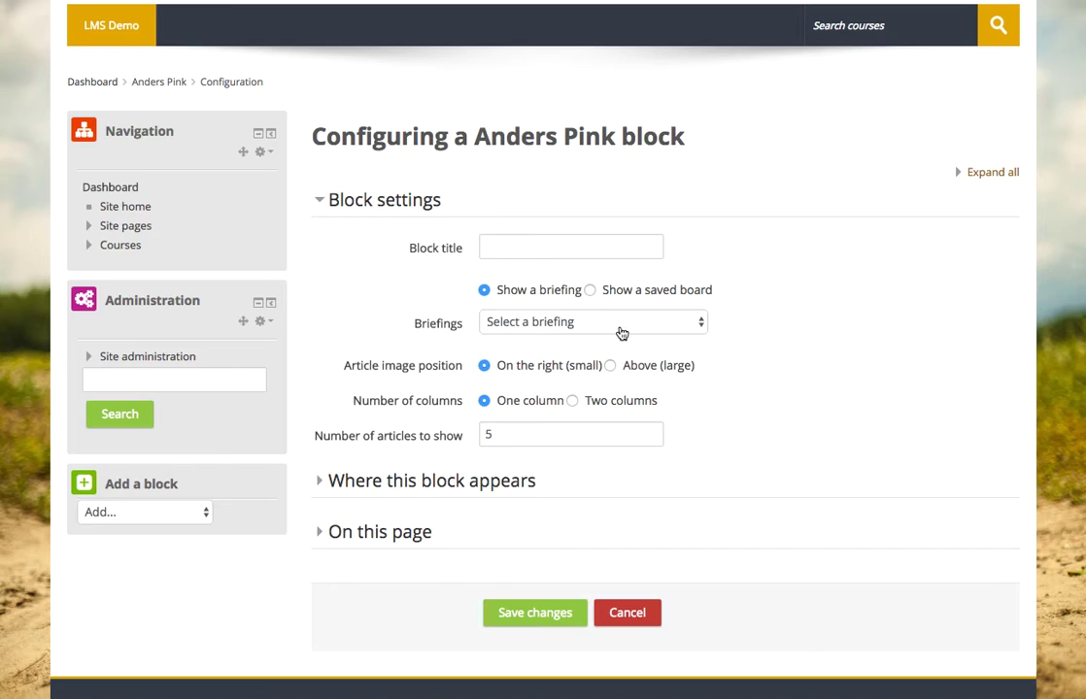
{"action": "left_click", "coordinate": [620, 331]}
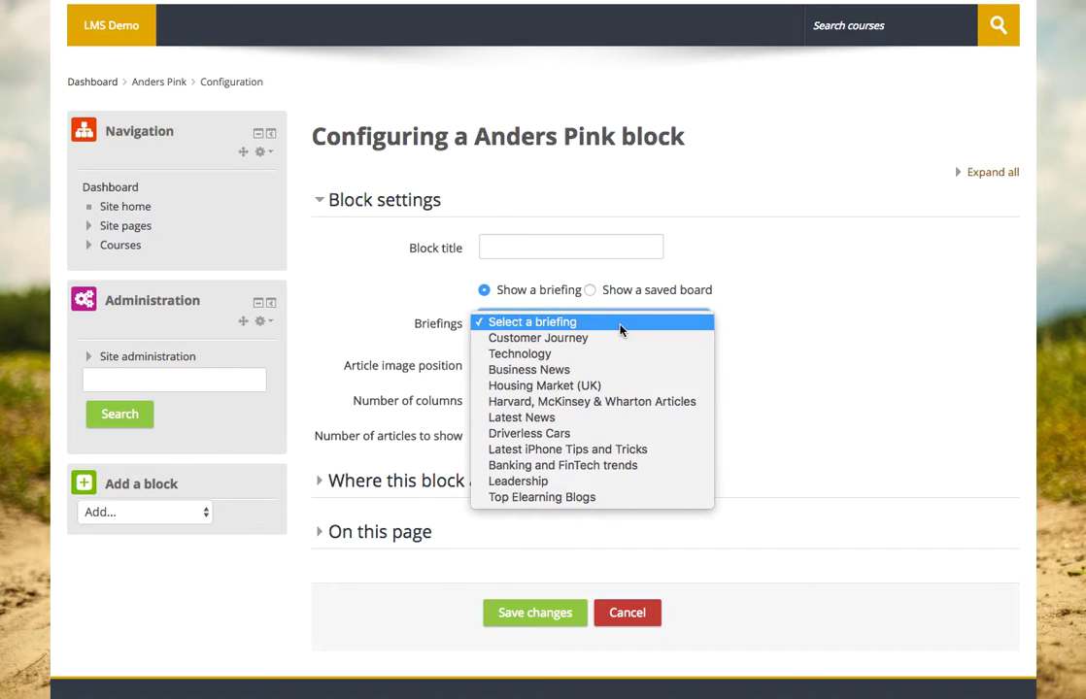
{"action": "left_click", "coordinate": [576, 497]}
{"action": "left_click", "coordinate": [526, 246]}
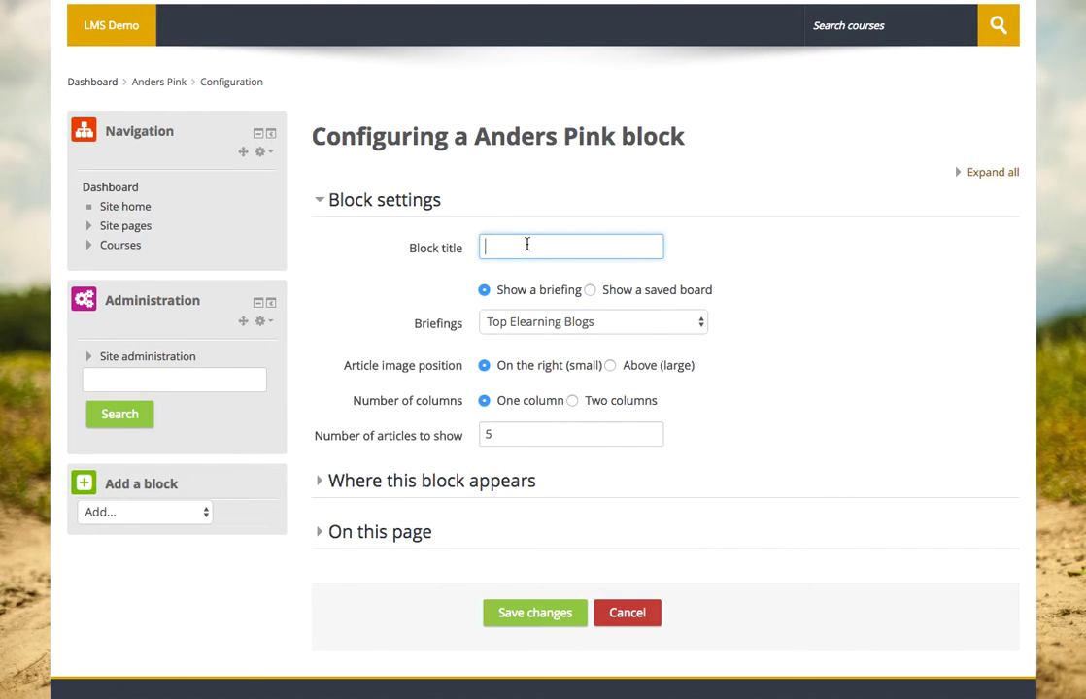
{"action": "type", "text": "Elearning Blogs"}
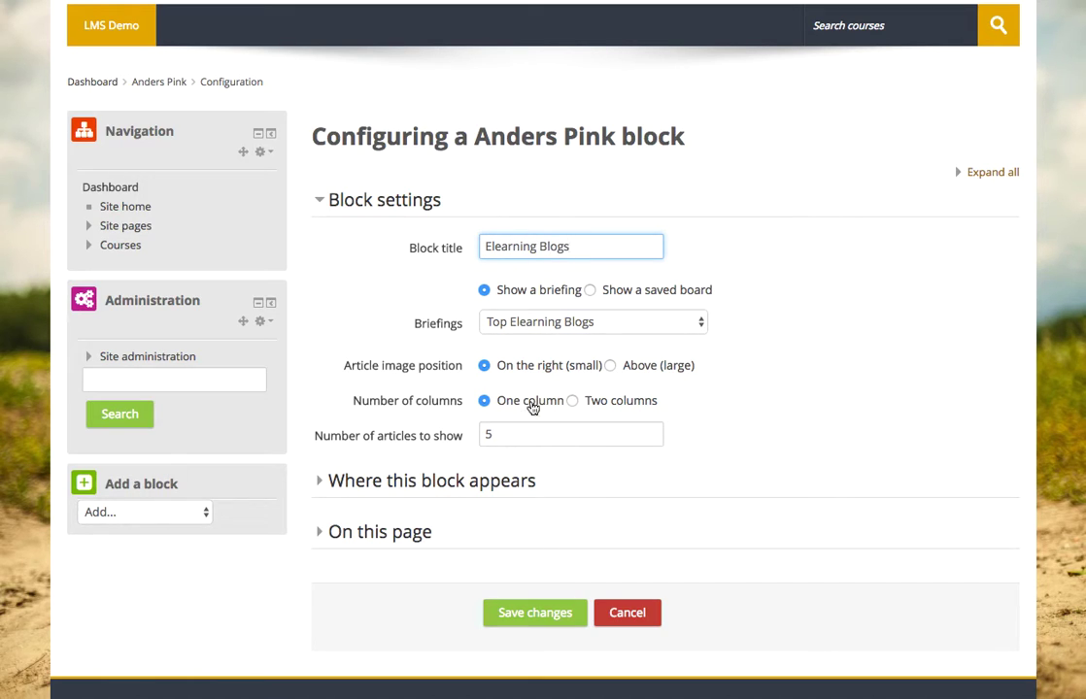
{"action": "double_click", "coordinate": [490, 435]}
Save the Elearning Blogs block with 4 articles and add another Anders Pink block
{"action": "type", "text": "4"}
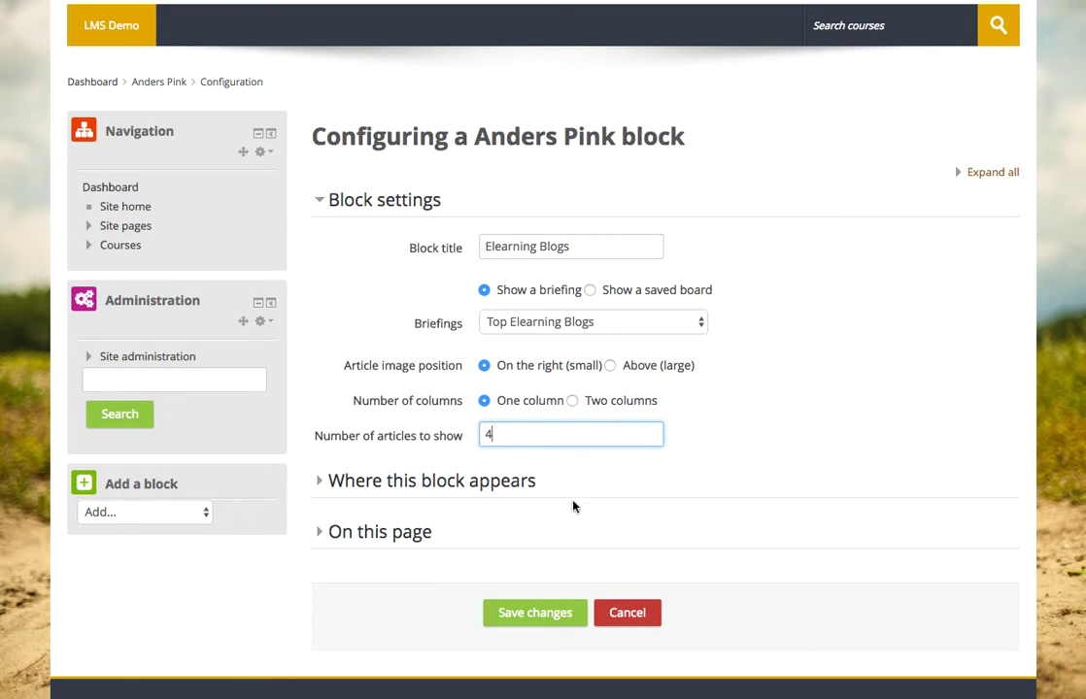
{"action": "left_click", "coordinate": [535, 615]}
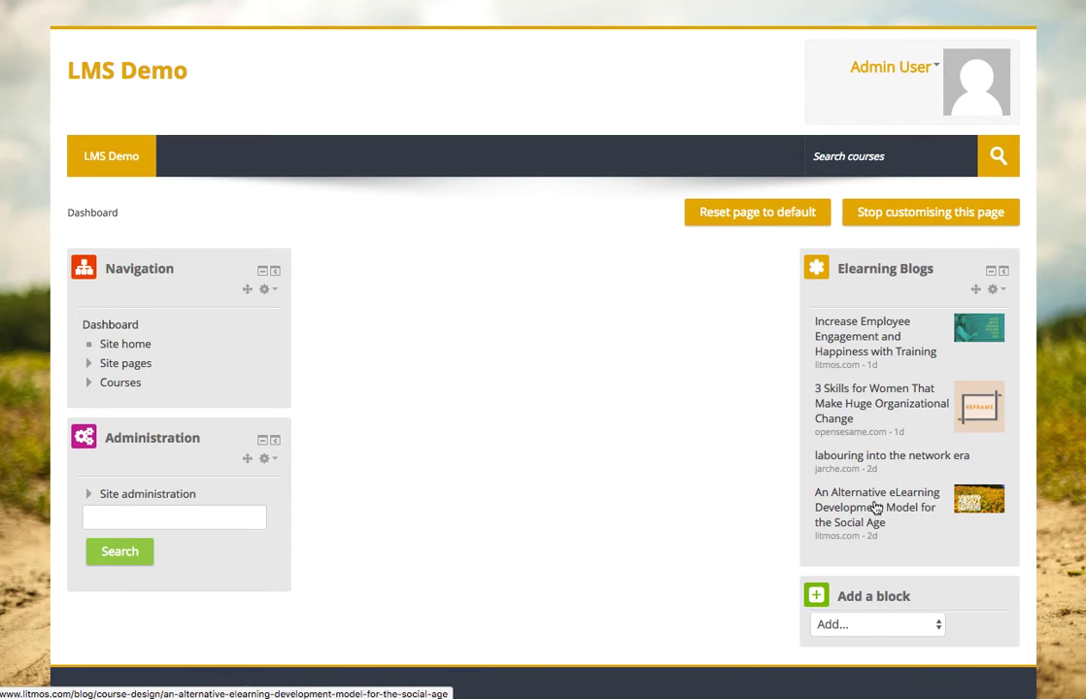
{"action": "left_click", "coordinate": [922, 630]}
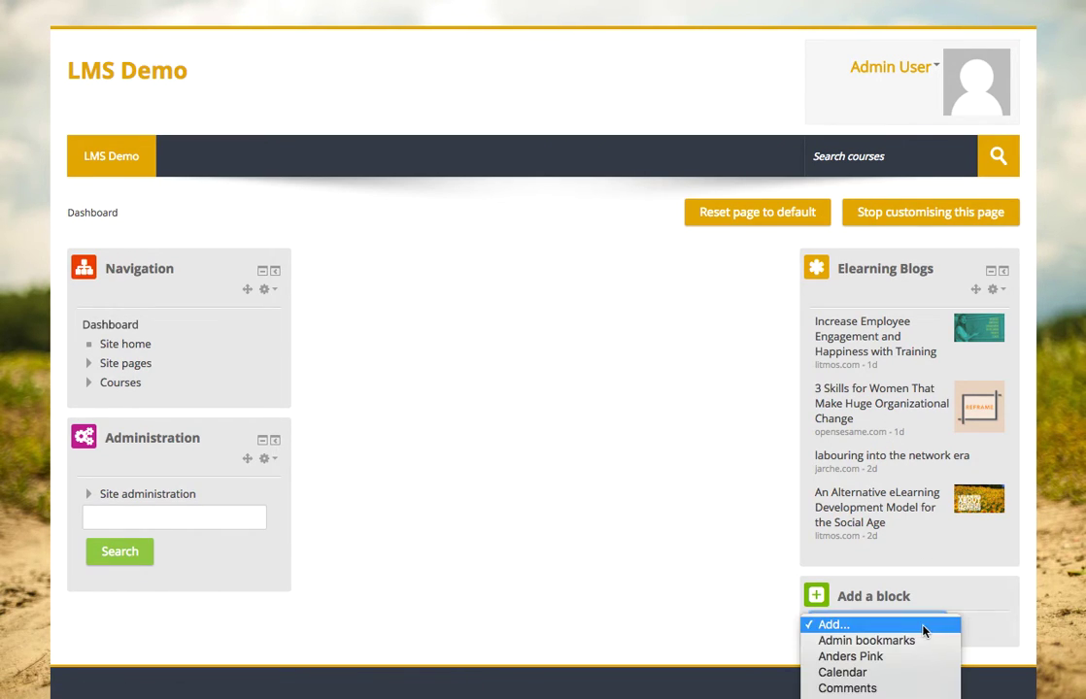
{"action": "left_click", "coordinate": [884, 659]}
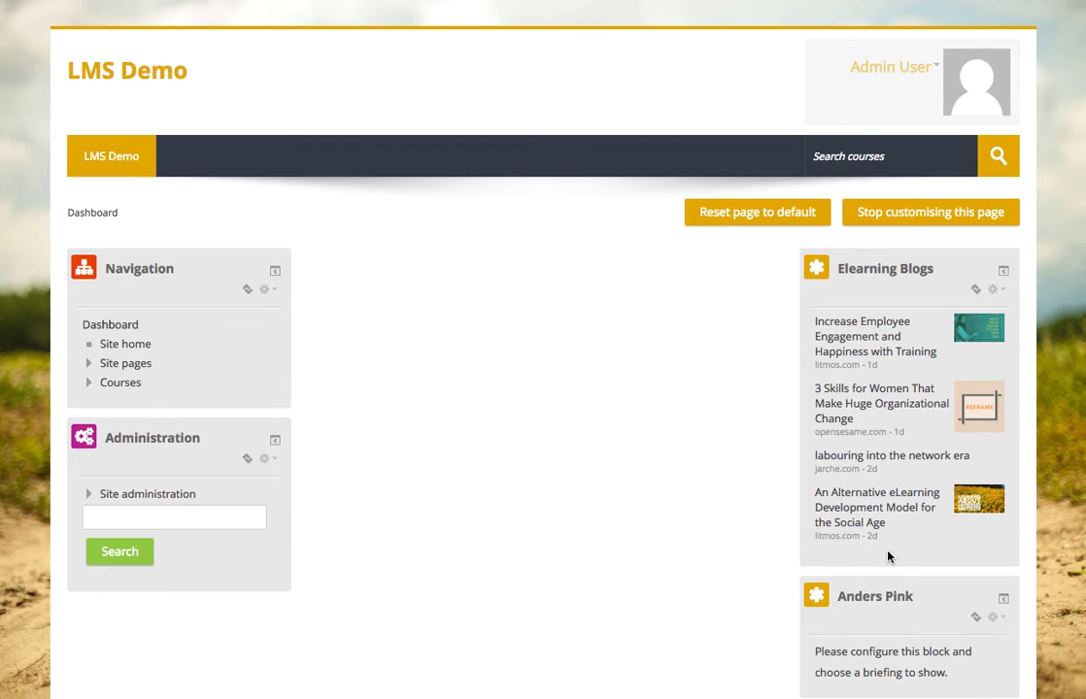
Move the new Anders Pink block into the centre column and open its configuration
{"action": "left_click_drag", "start_coordinate": [974, 619], "coordinate": [631, 337]}
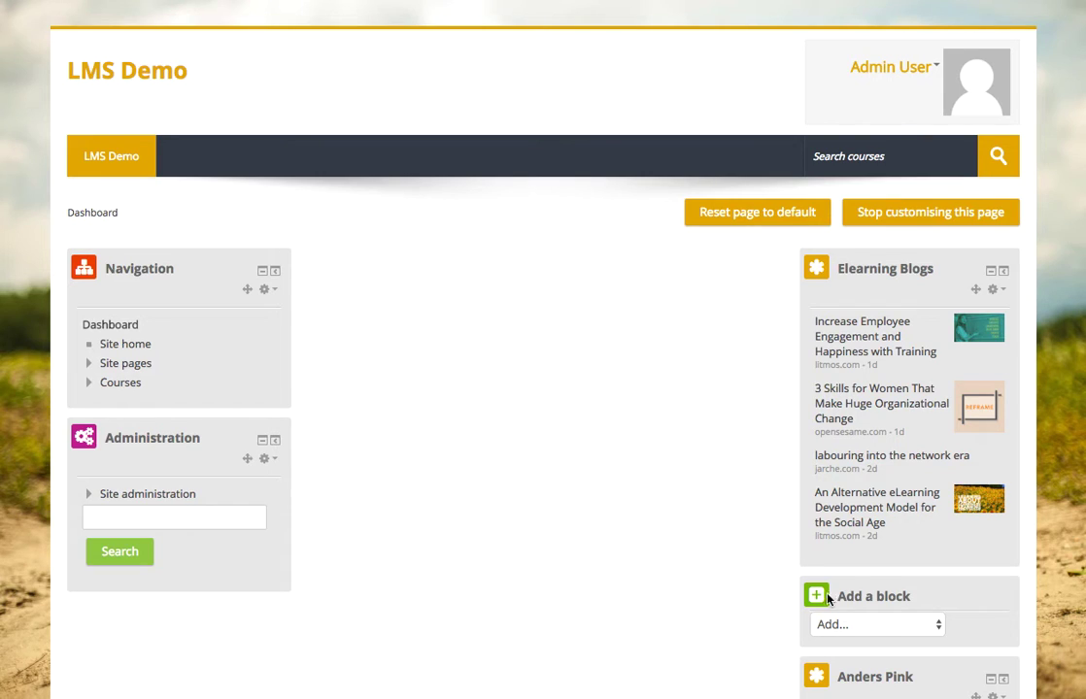
{"action": "left_click_drag", "start_coordinate": [975, 693], "coordinate": [621, 311]}
{"action": "left_click", "coordinate": [753, 292]}
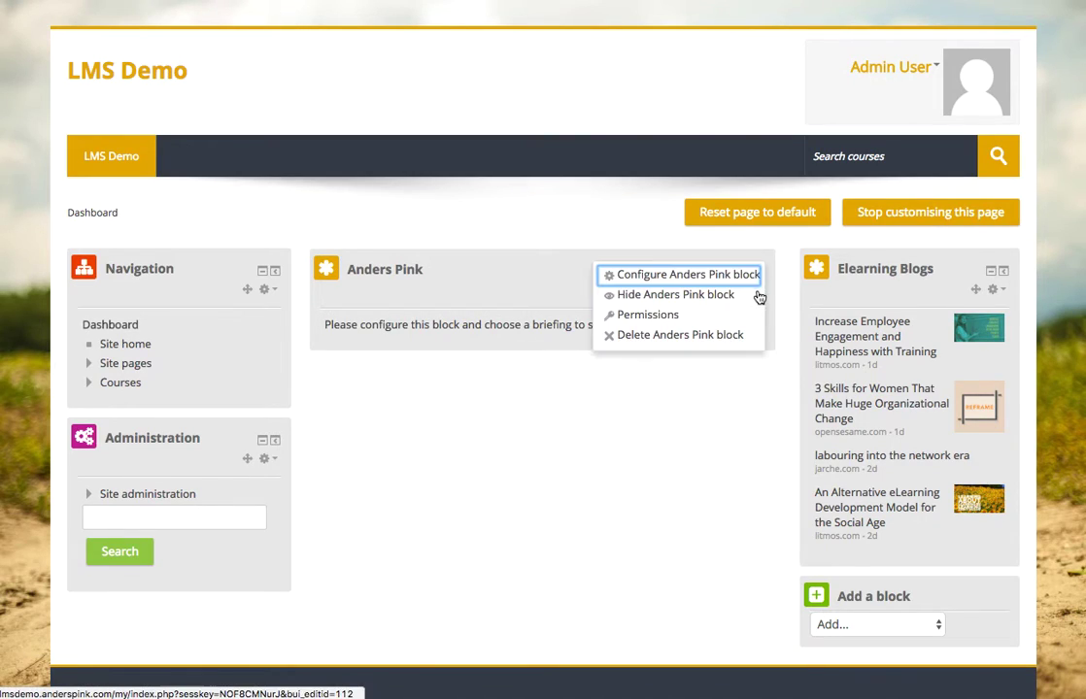
{"action": "left_click", "coordinate": [666, 284]}
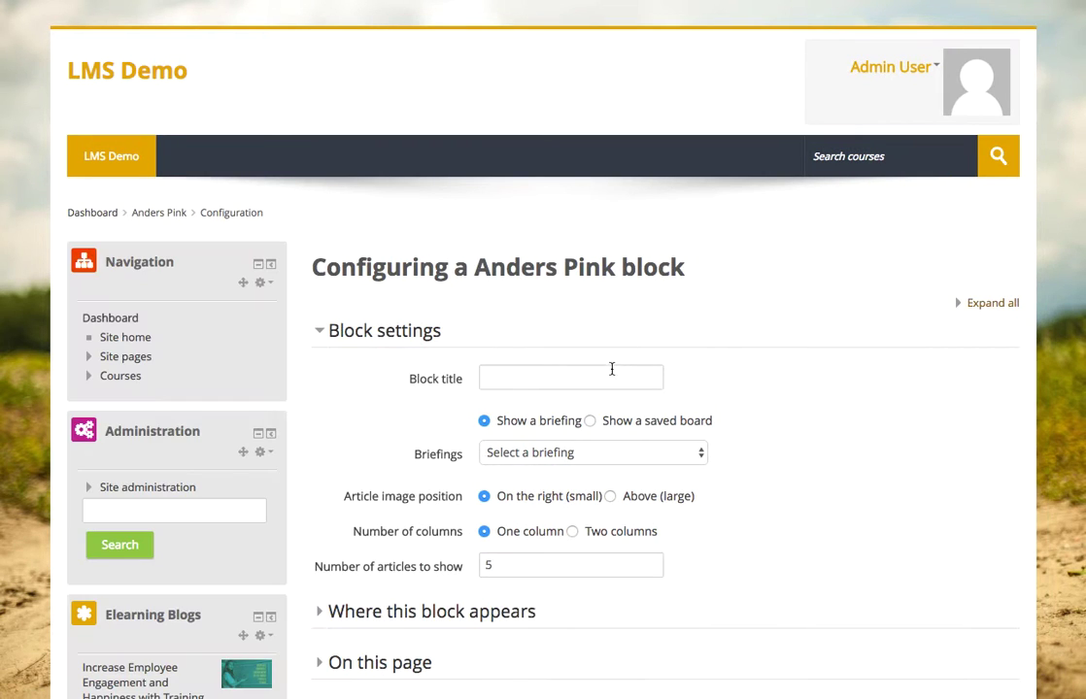
{"action": "scroll", "coordinate": [612, 369], "scroll_direction": "down", "scroll_amount": 2}
Choose the Housing Market (UK) briefing and title the block 'Housing Market UK'
{"action": "left_click", "coordinate": [612, 371]}
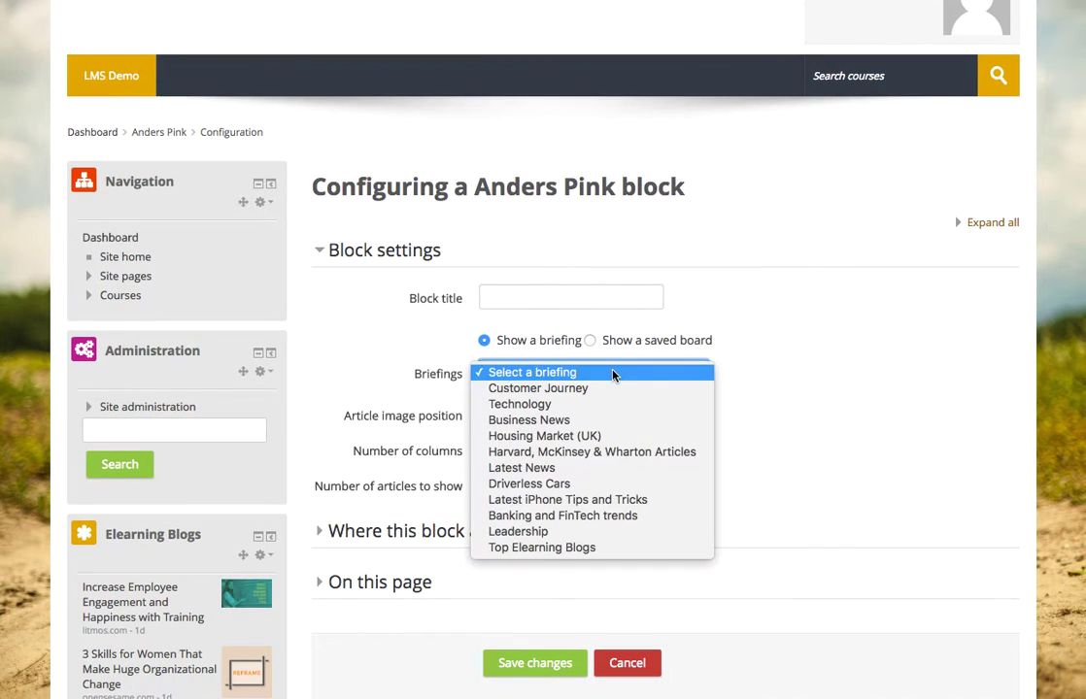
{"action": "left_click", "coordinate": [597, 444]}
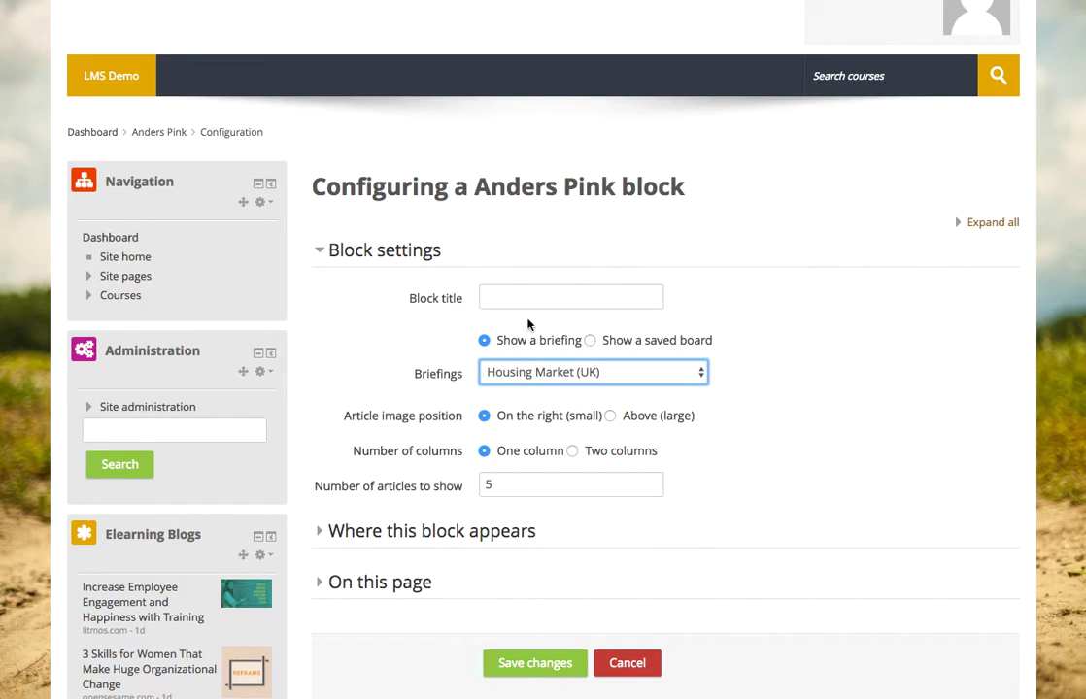
{"action": "left_click", "coordinate": [519, 300]}
{"action": "type", "text": "H"}
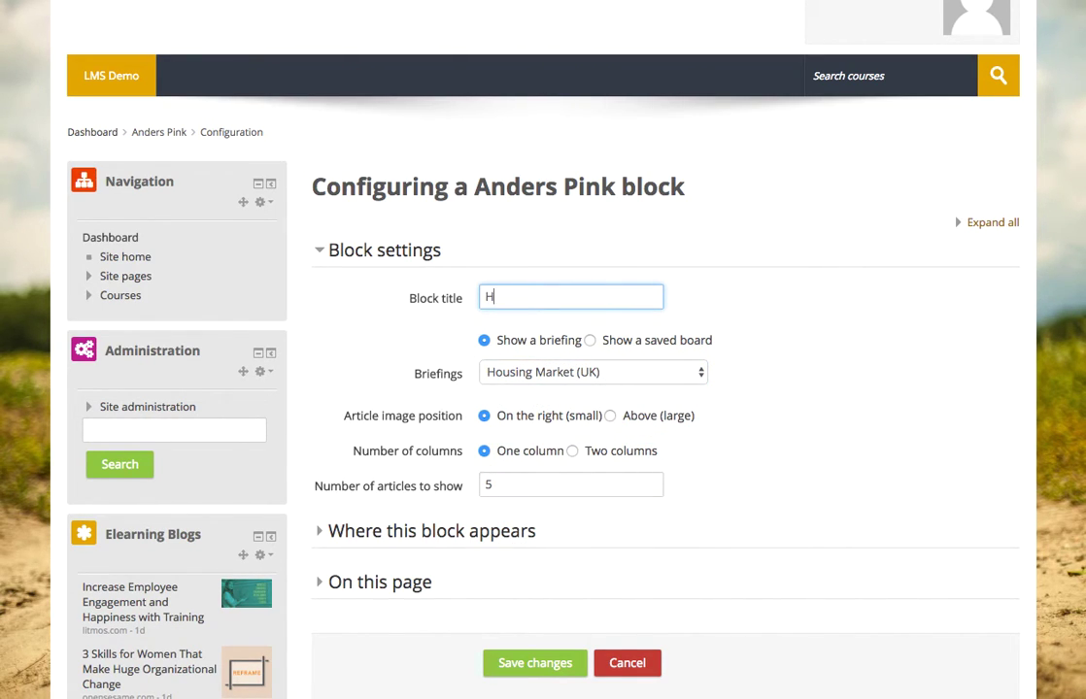
{"action": "type", "text": "ousing Market UK"}
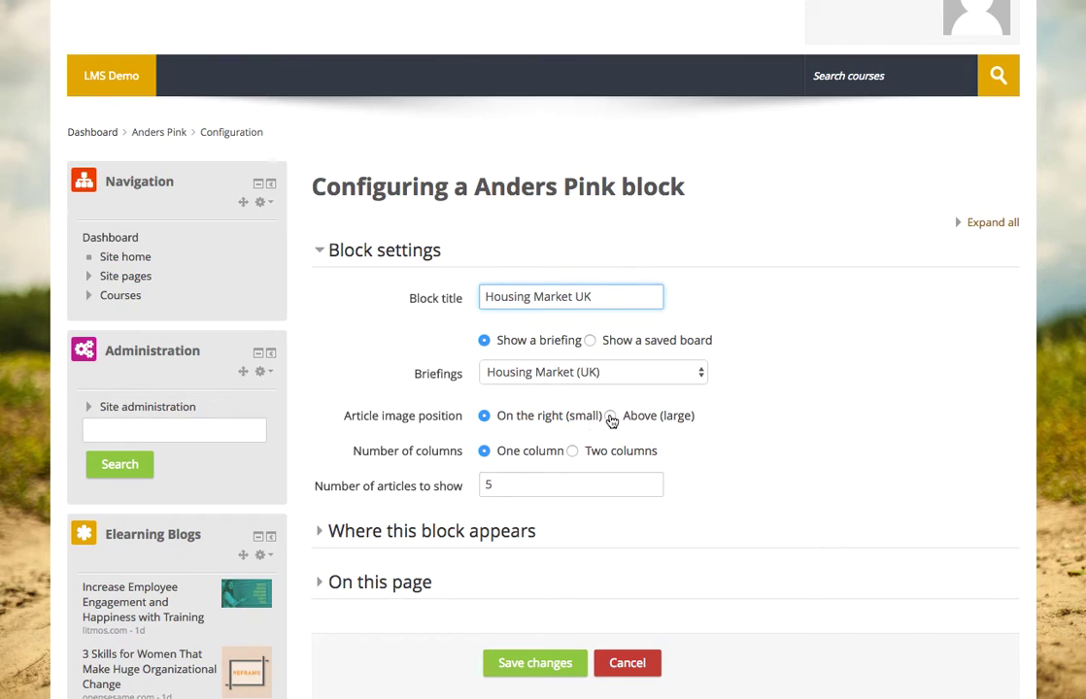
Show large images above, use two columns, set 4 articles, and save
{"action": "left_click", "coordinate": [610, 416]}
{"action": "left_click", "coordinate": [573, 452]}
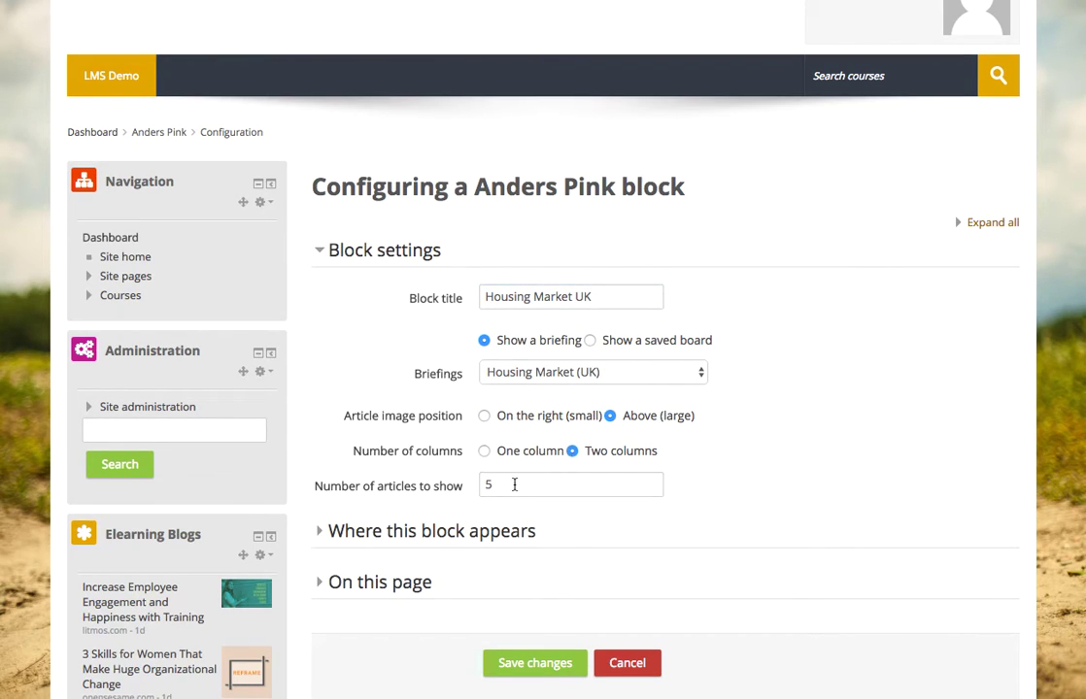
{"action": "left_click_drag", "start_coordinate": [512, 483], "coordinate": [477, 485]}
{"action": "type", "text": "4"}
{"action": "scroll", "coordinate": [578, 516], "scroll_direction": "down", "scroll_amount": 1}
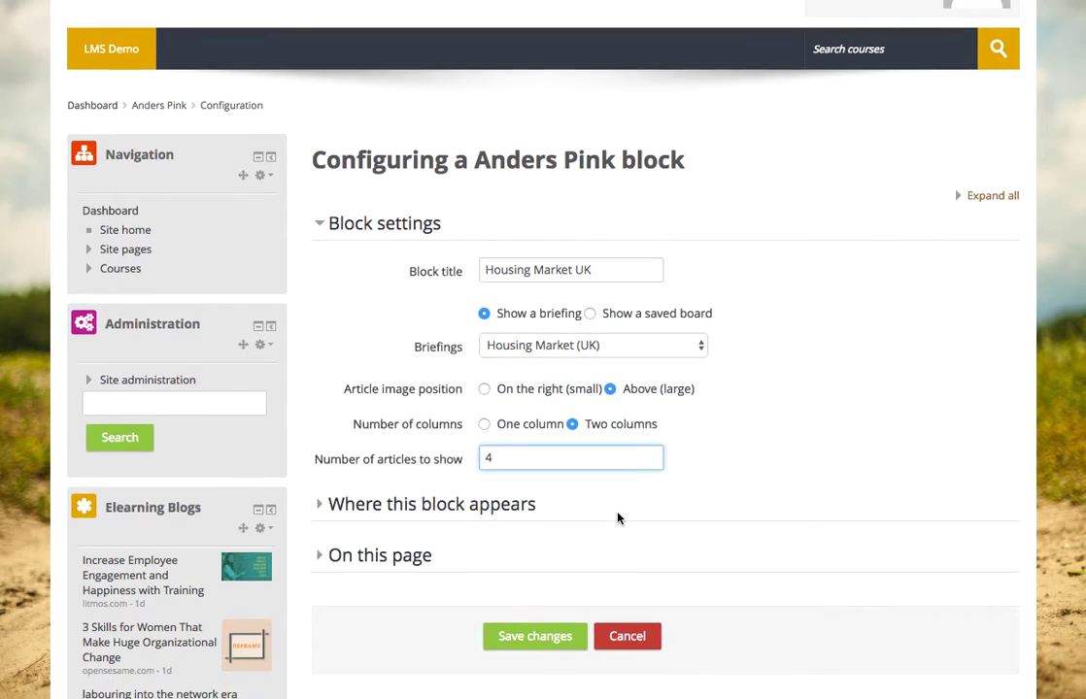
{"action": "left_click", "coordinate": [589, 614]}
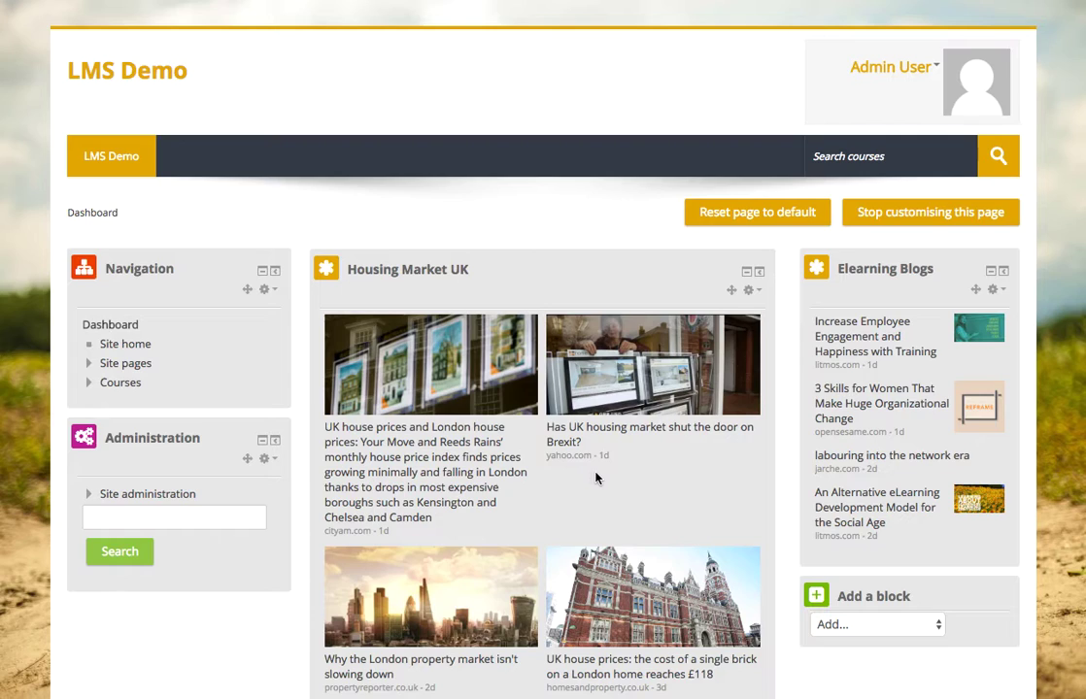
Add an Anders Pink block above Navigation in the left column and open its configuration
{"action": "left_click", "coordinate": [908, 629]}
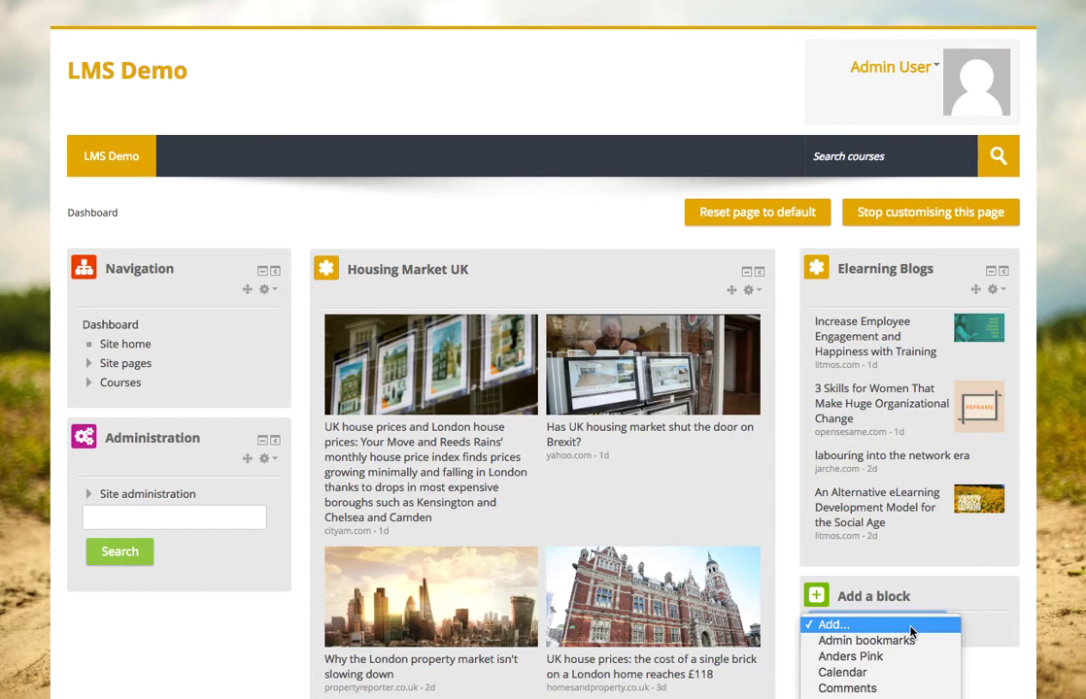
{"action": "left_click", "coordinate": [901, 633]}
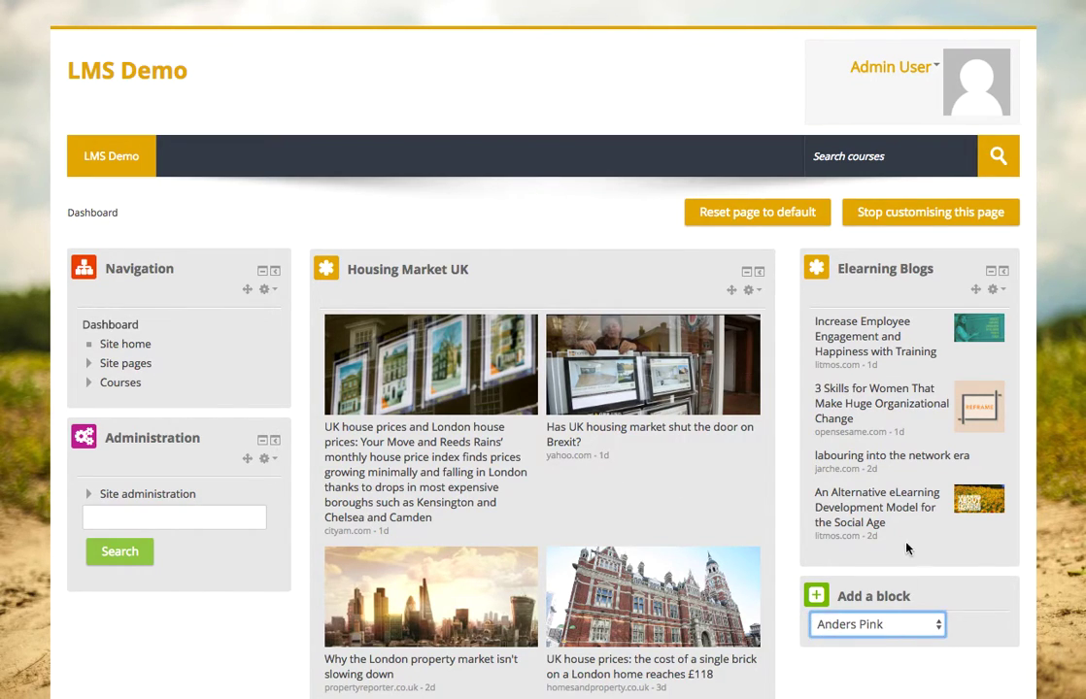
{"action": "scroll", "coordinate": [977, 551], "scroll_direction": "down", "scroll_amount": 1}
{"action": "left_click_drag", "start_coordinate": [977, 553], "coordinate": [230, 197]}
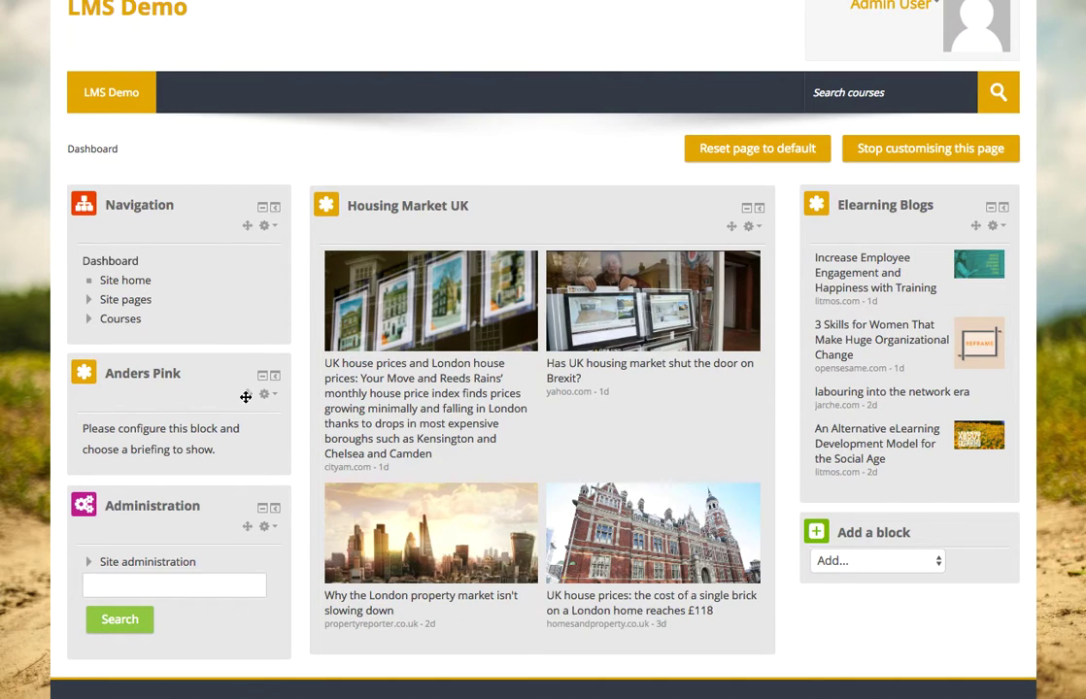
{"action": "left_click_drag", "start_coordinate": [242, 395], "coordinate": [245, 231]}
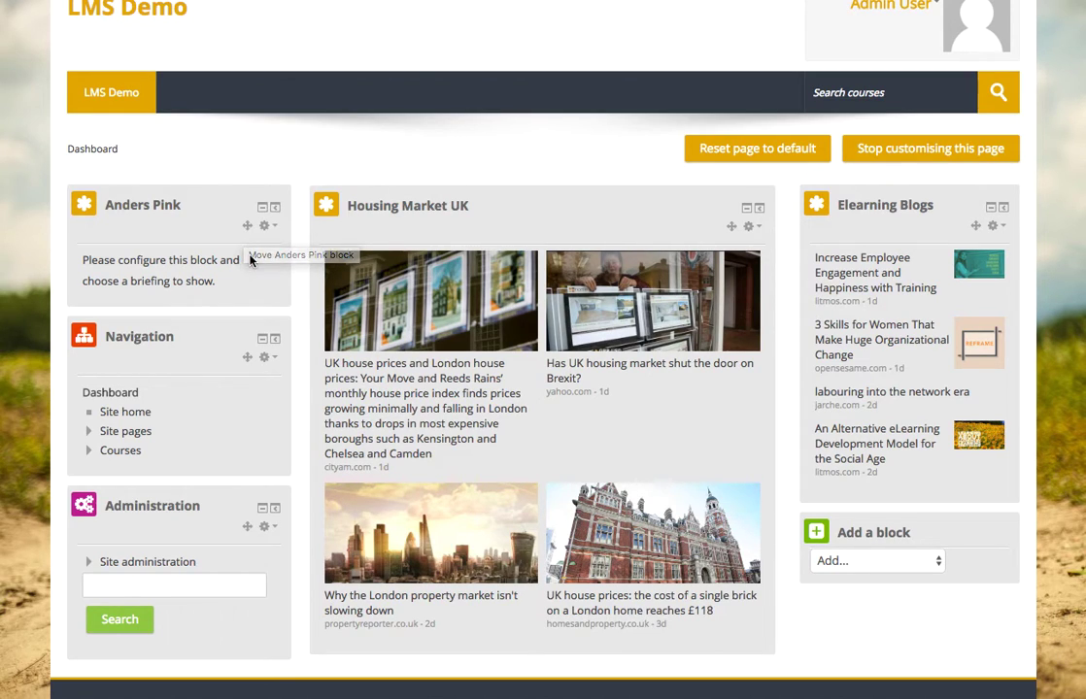
{"action": "left_click", "coordinate": [264, 229]}
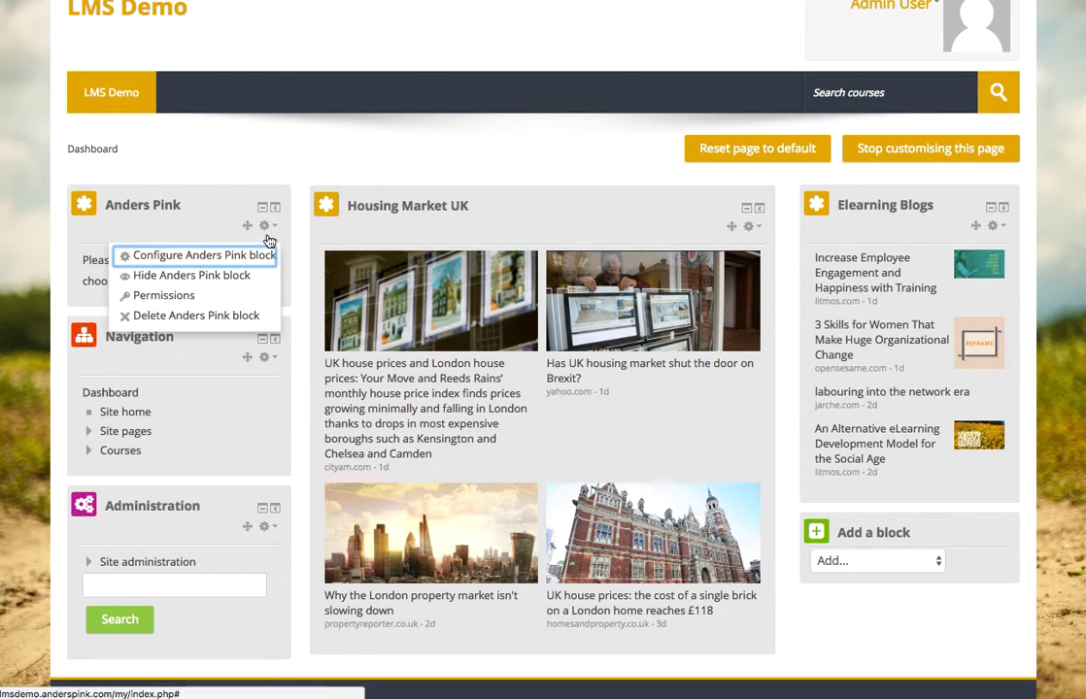
{"action": "left_click", "coordinate": [211, 257]}
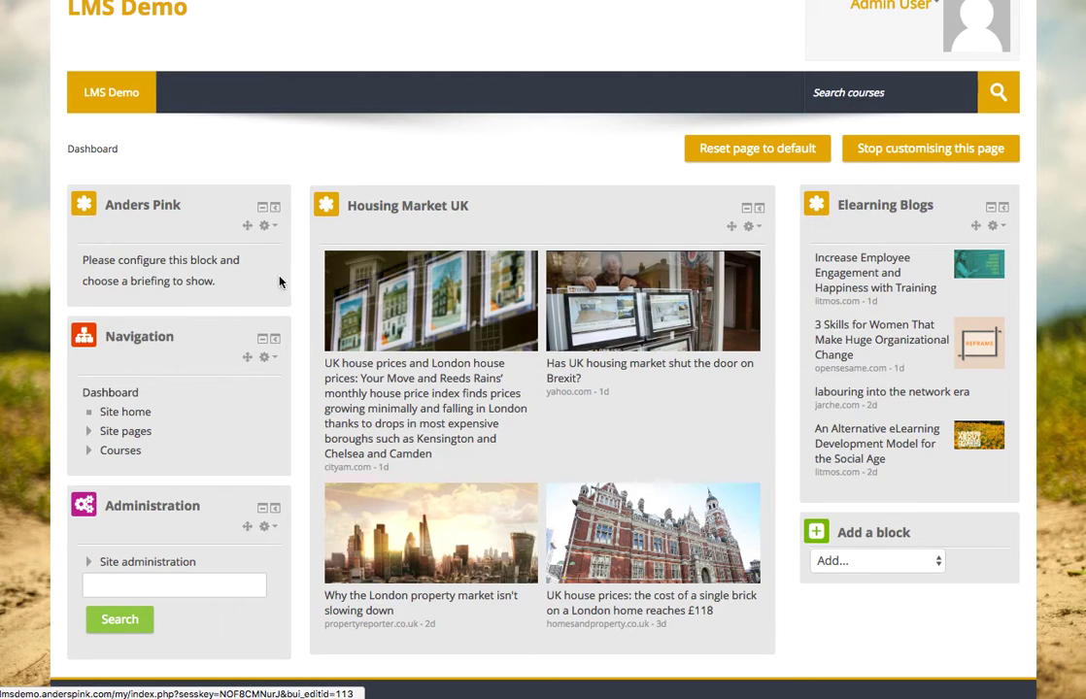
Title the block 'Leadership Reading' and show the saved board Leadership Reading List
{"action": "left_click", "coordinate": [506, 377]}
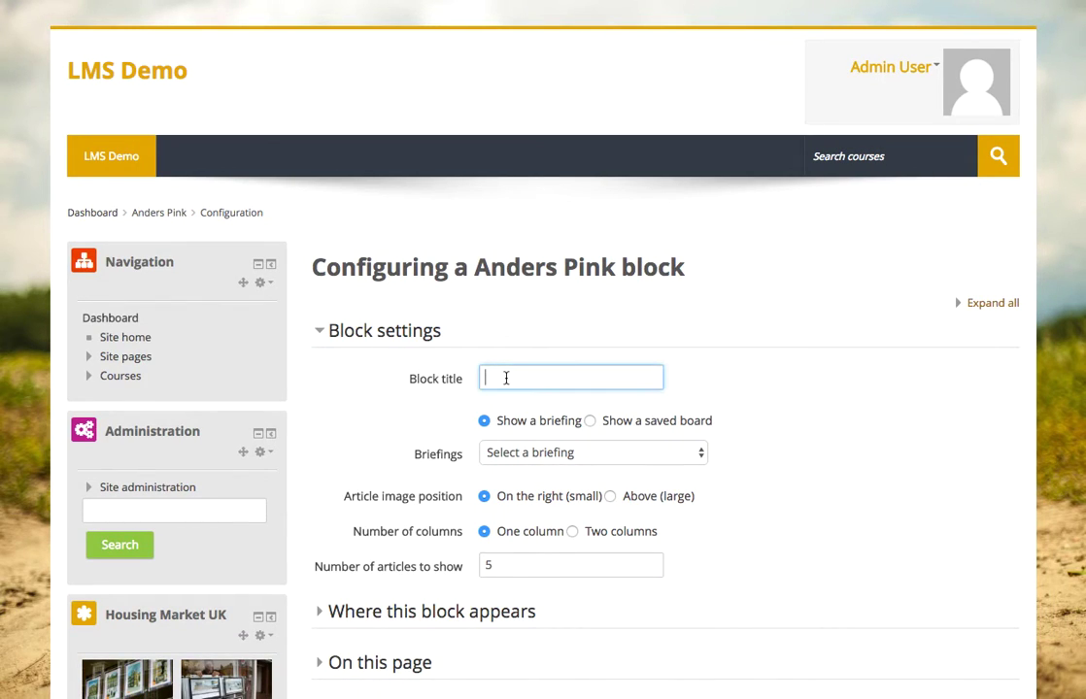
{"action": "type", "text": "Leadership Reading"}
{"action": "left_click", "coordinate": [589, 423]}
{"action": "left_click", "coordinate": [589, 454]}
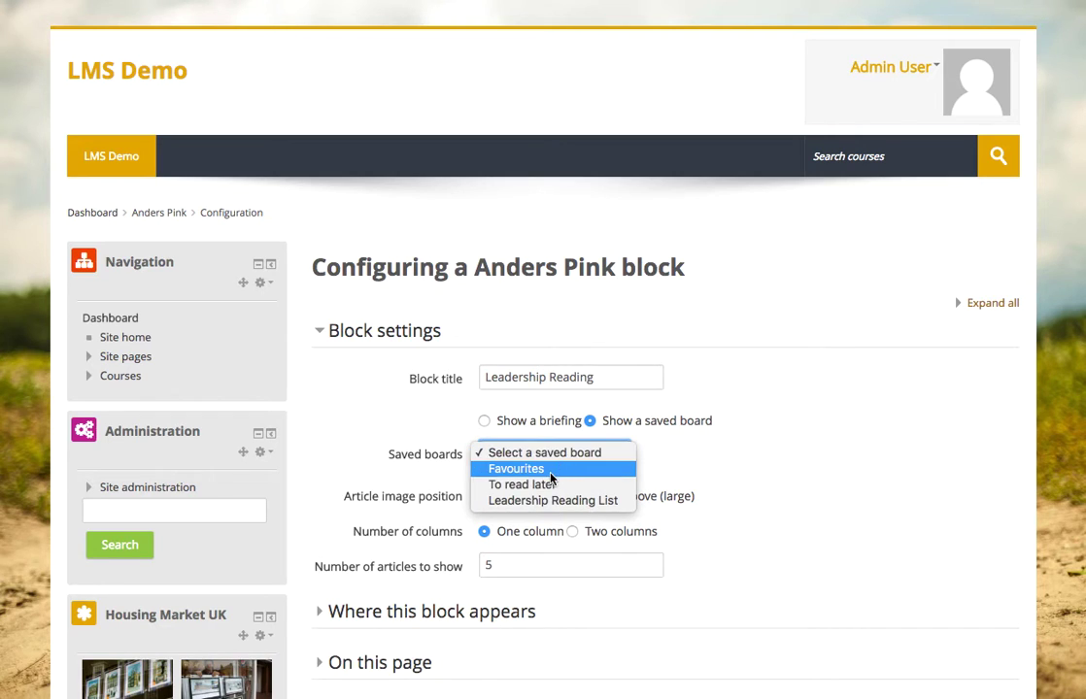
{"action": "left_click", "coordinate": [553, 500]}
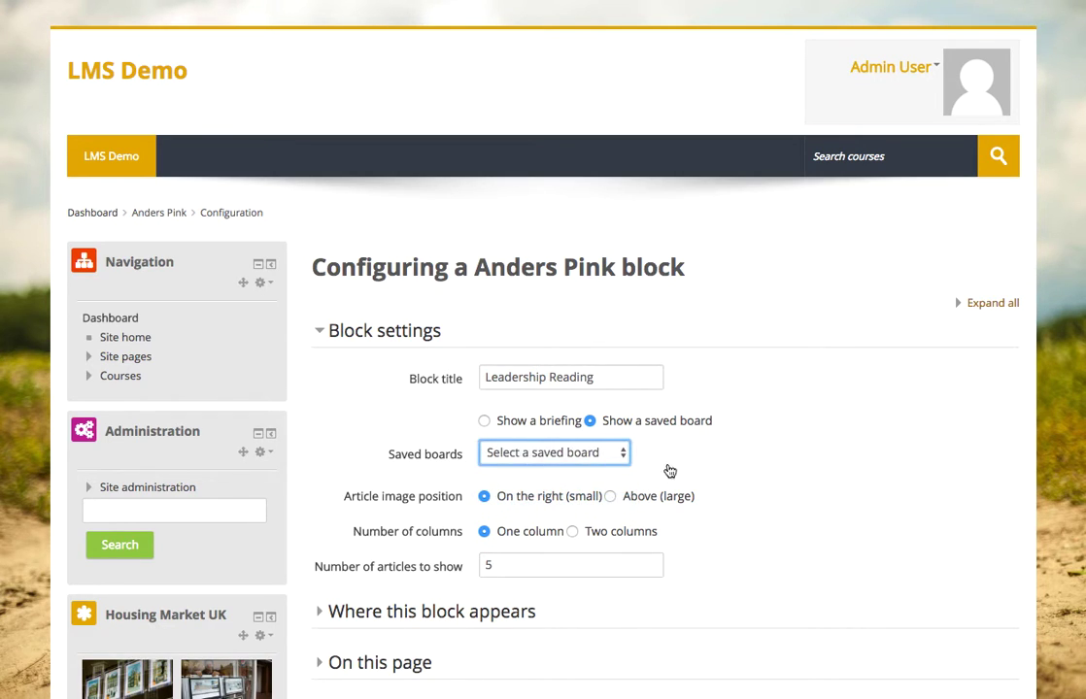
Show large images above each article, set 3 articles, and save the block
{"action": "scroll", "coordinate": [670, 466], "scroll_direction": "down", "scroll_amount": 3}
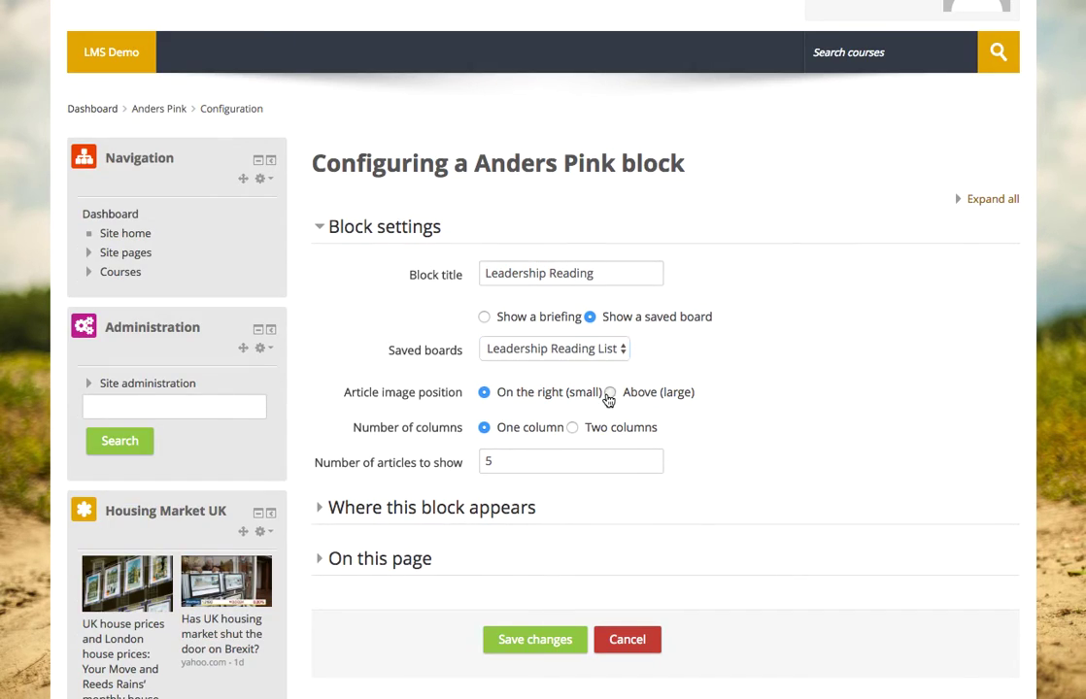
{"action": "left_click", "coordinate": [608, 393]}
{"action": "left_click", "coordinate": [502, 459]}
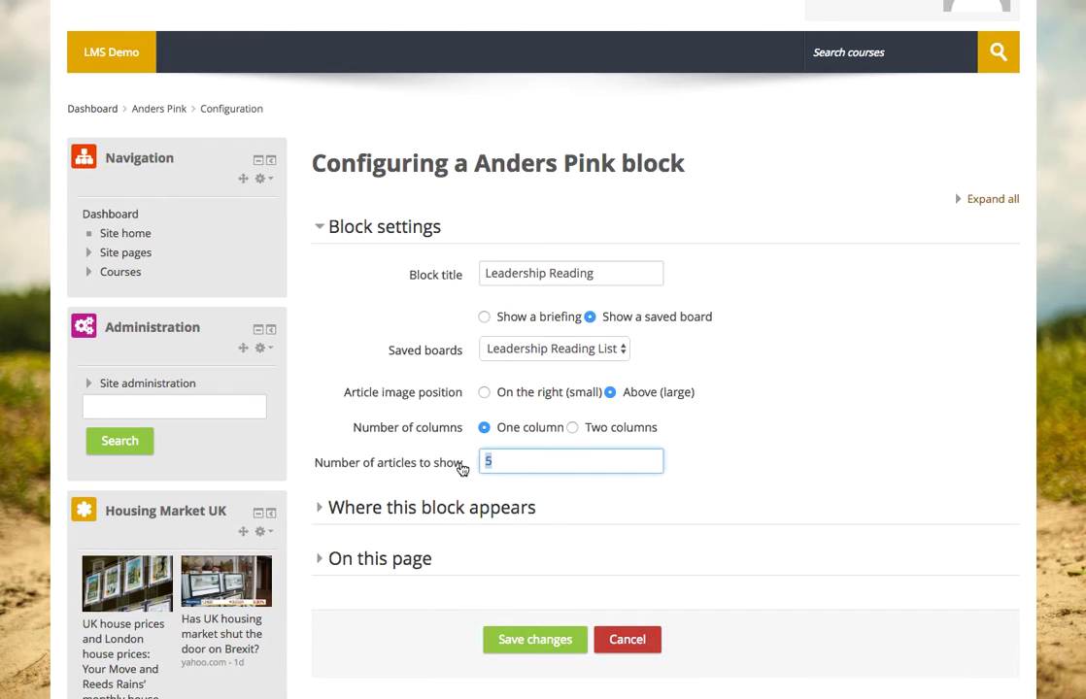
{"action": "key", "text": "BackSpace"}
{"action": "type", "text": "3"}
{"action": "left_click", "coordinate": [537, 640]}
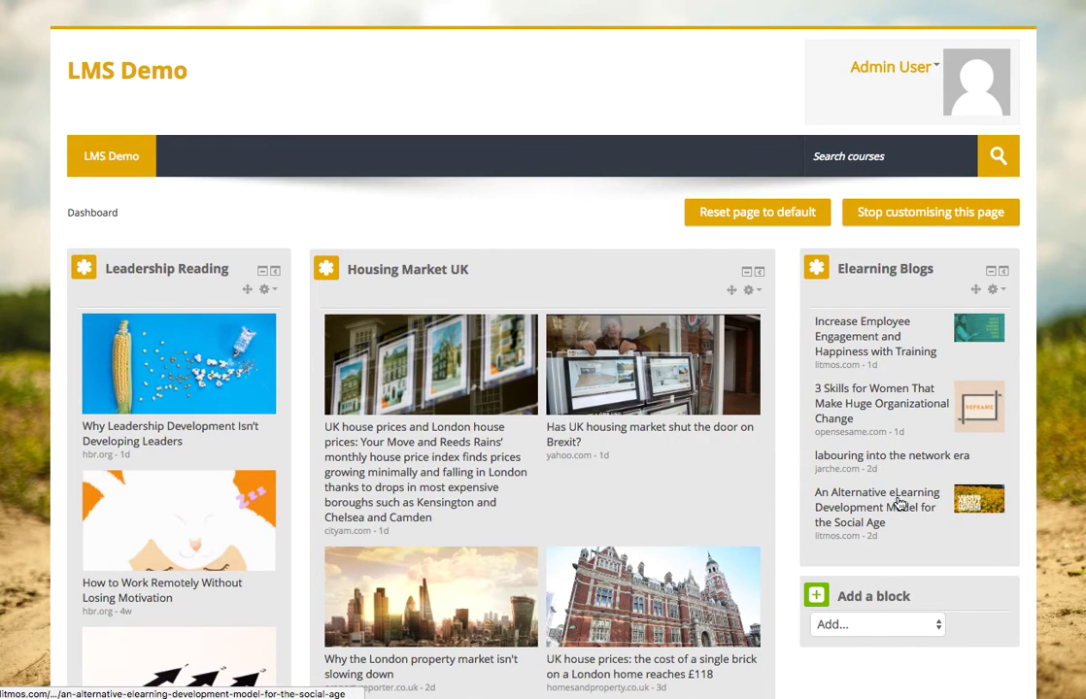
Add an Anders Pink block at the top of the right column and open its settings
{"action": "left_click", "coordinate": [937, 627]}
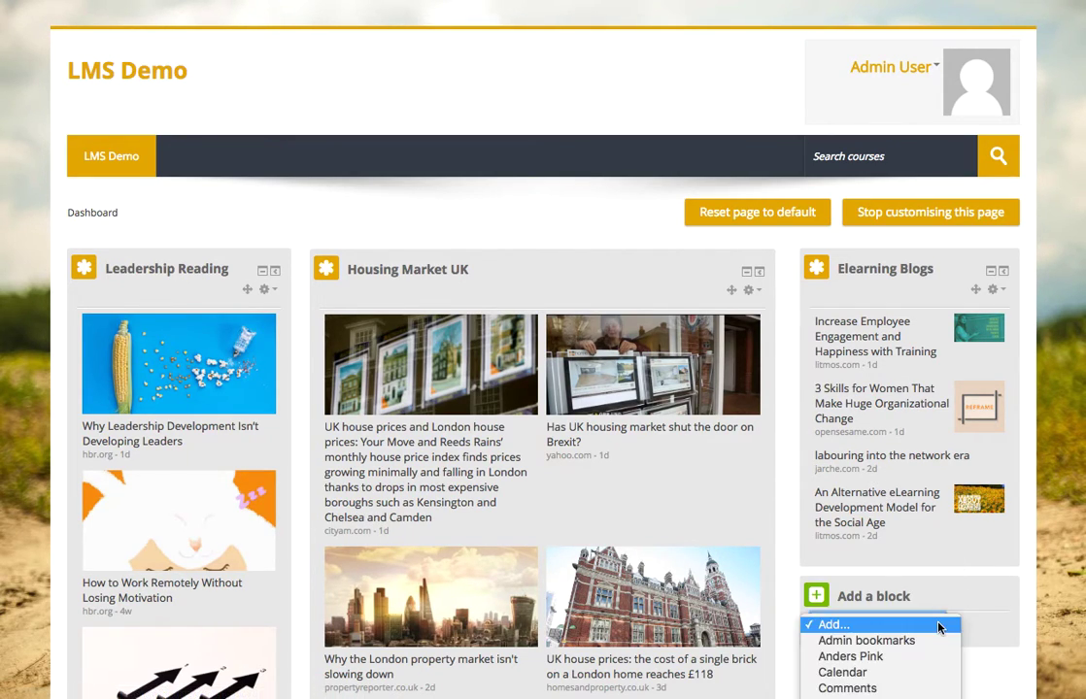
{"action": "left_click", "coordinate": [867, 655]}
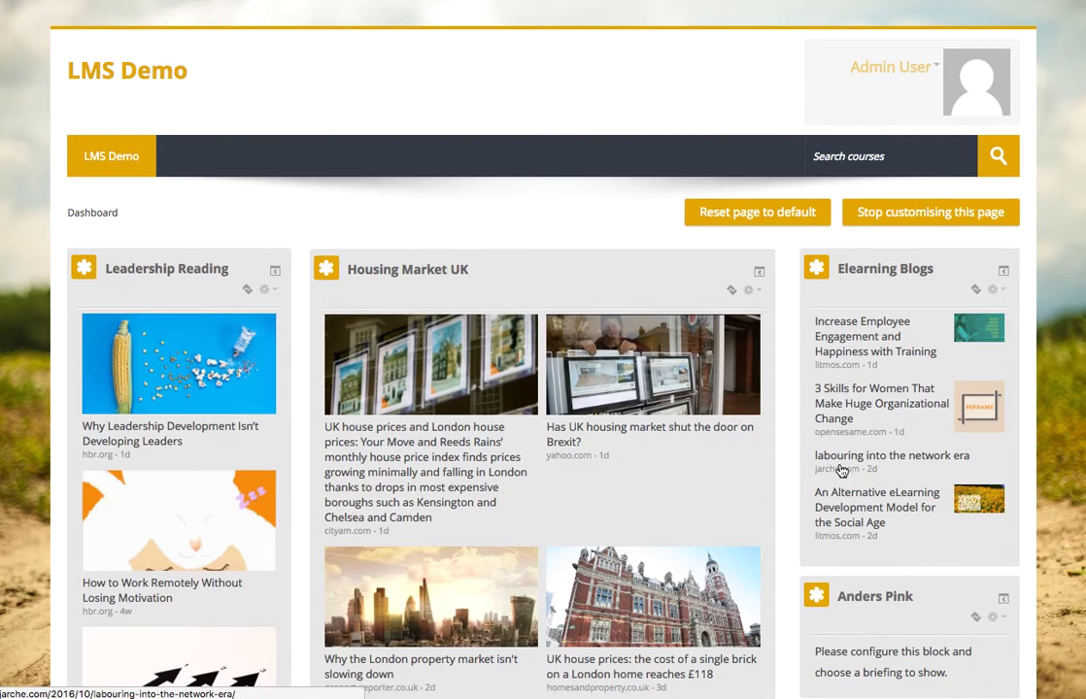
{"action": "left_click_drag", "start_coordinate": [975, 617], "coordinate": [977, 281]}
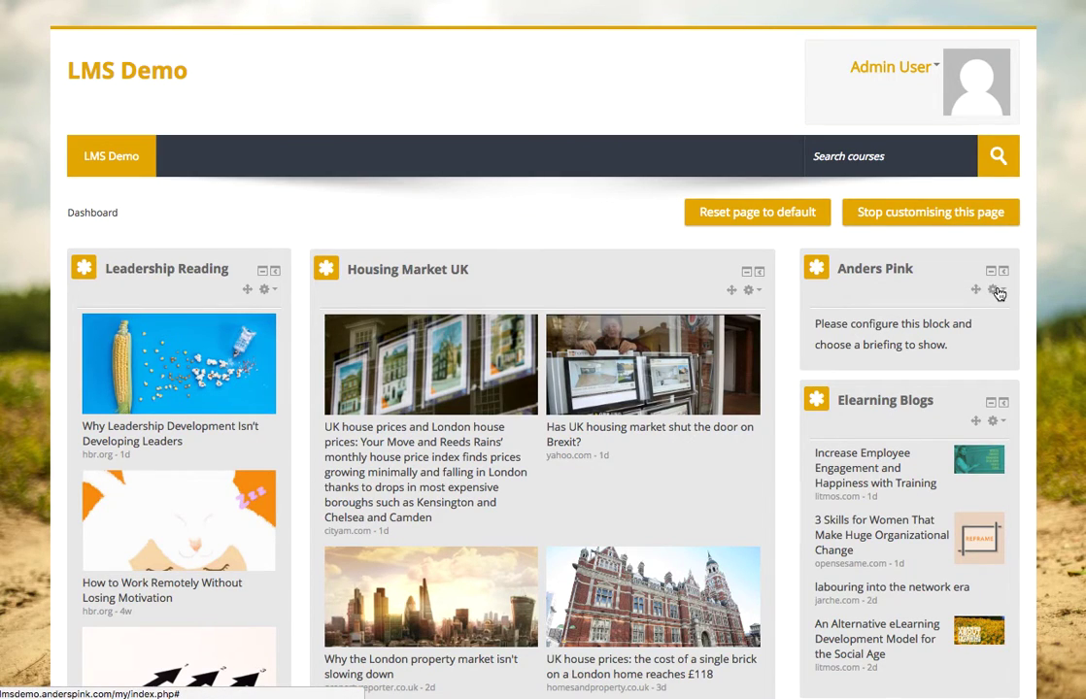
{"action": "left_click", "coordinate": [993, 289]}
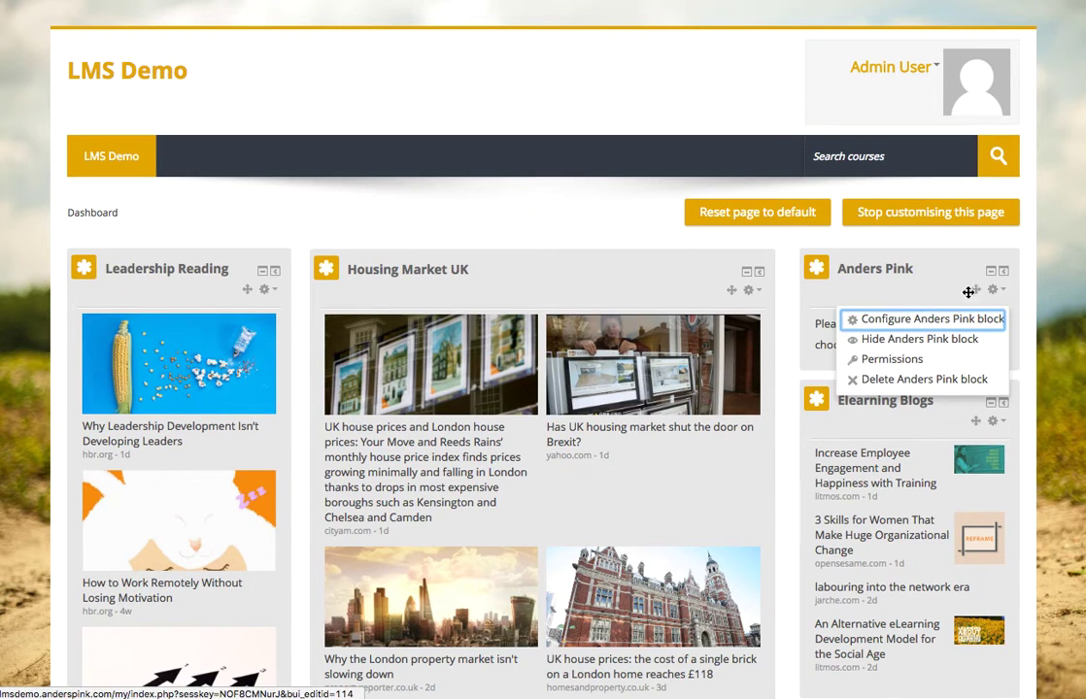
{"action": "left_click", "coordinate": [879, 318]}
Title the block 'Driverless Cars' and choose the Driverless Cars briefing
{"action": "left_click", "coordinate": [495, 375]}
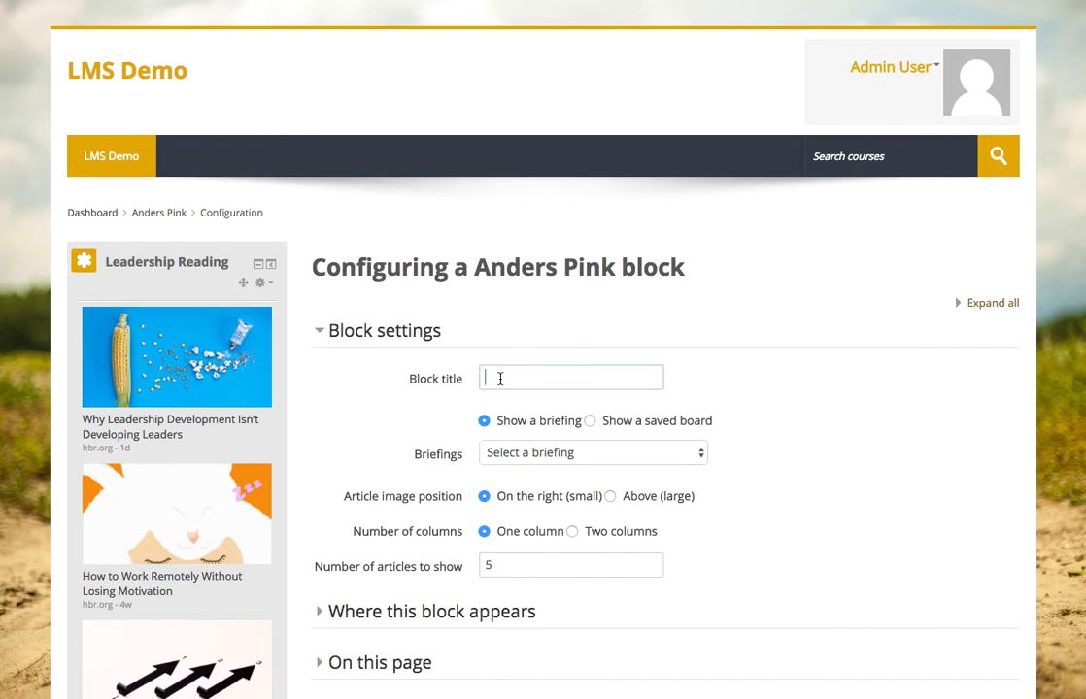
{"action": "type", "text": "Driverless Cars"}
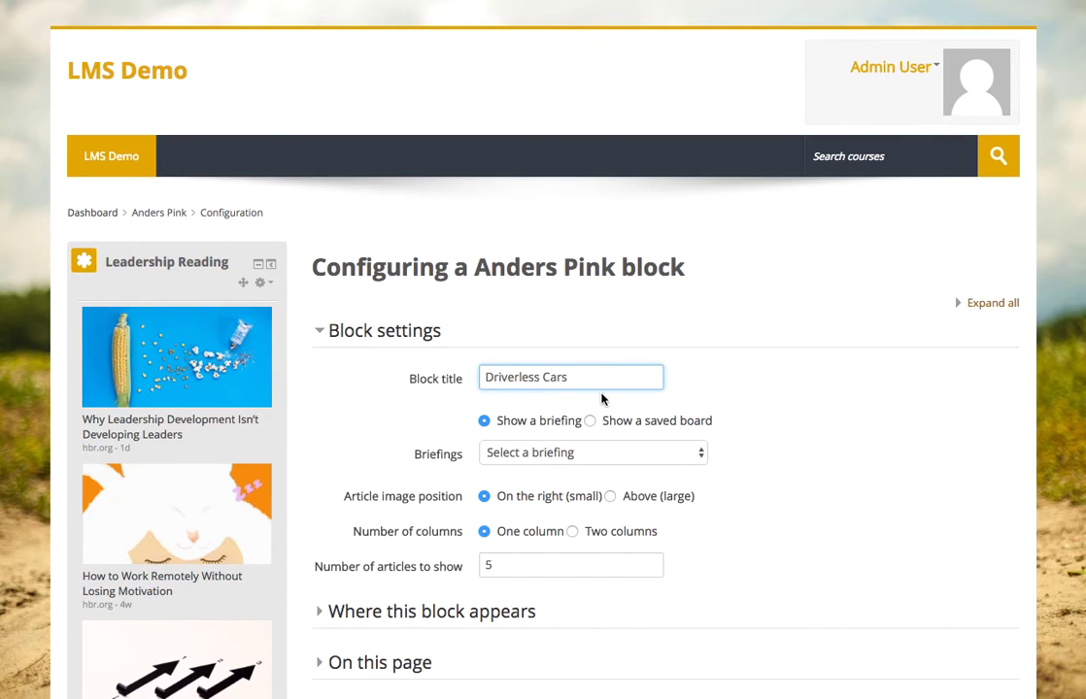
{"action": "left_click", "coordinate": [596, 452]}
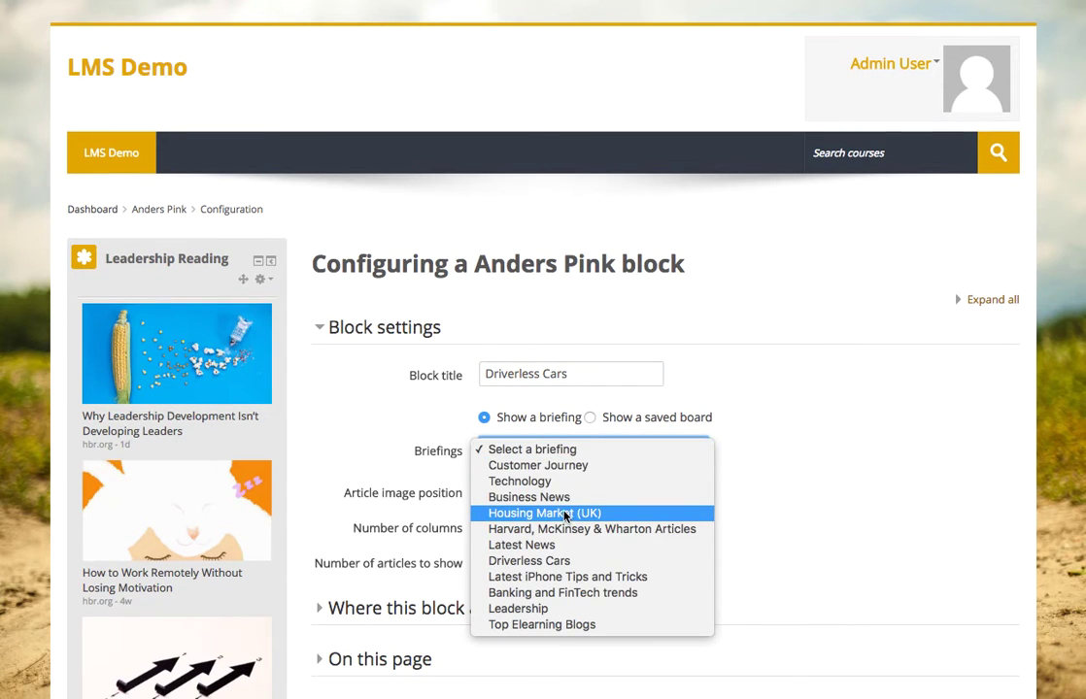
{"action": "left_click", "coordinate": [556, 561]}
Use two columns with large images above, set 2 articles, and save the block
{"action": "scroll", "coordinate": [734, 468], "scroll_direction": "down", "scroll_amount": 3}
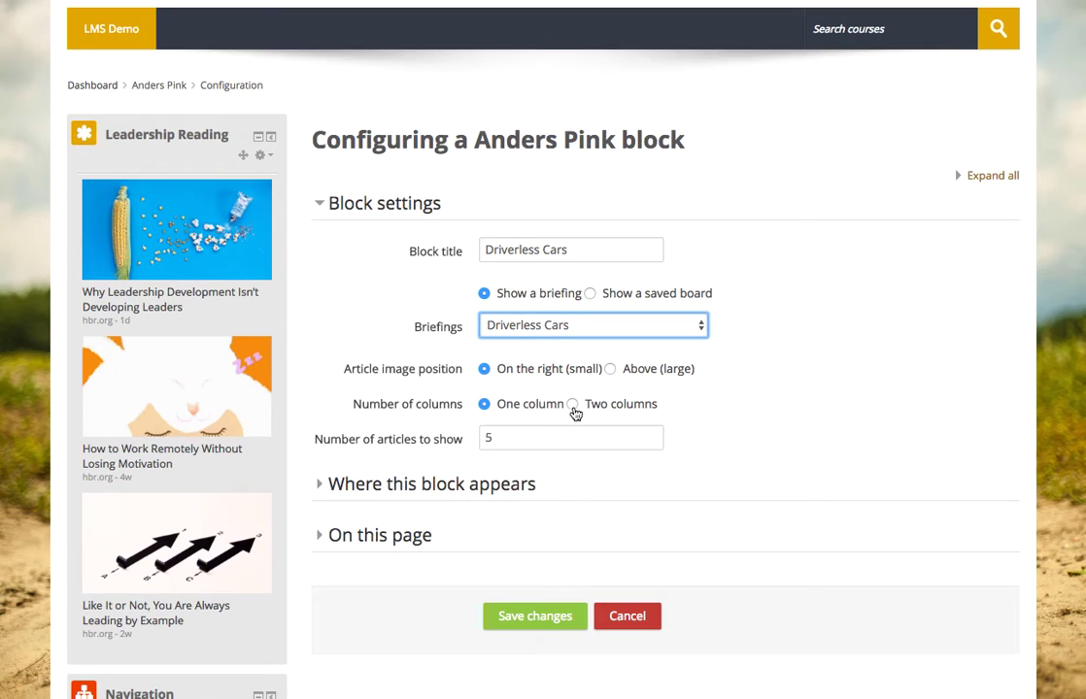
{"action": "left_click", "coordinate": [573, 405]}
{"action": "left_click", "coordinate": [610, 369]}
{"action": "left_click_drag", "start_coordinate": [529, 436], "coordinate": [473, 439]}
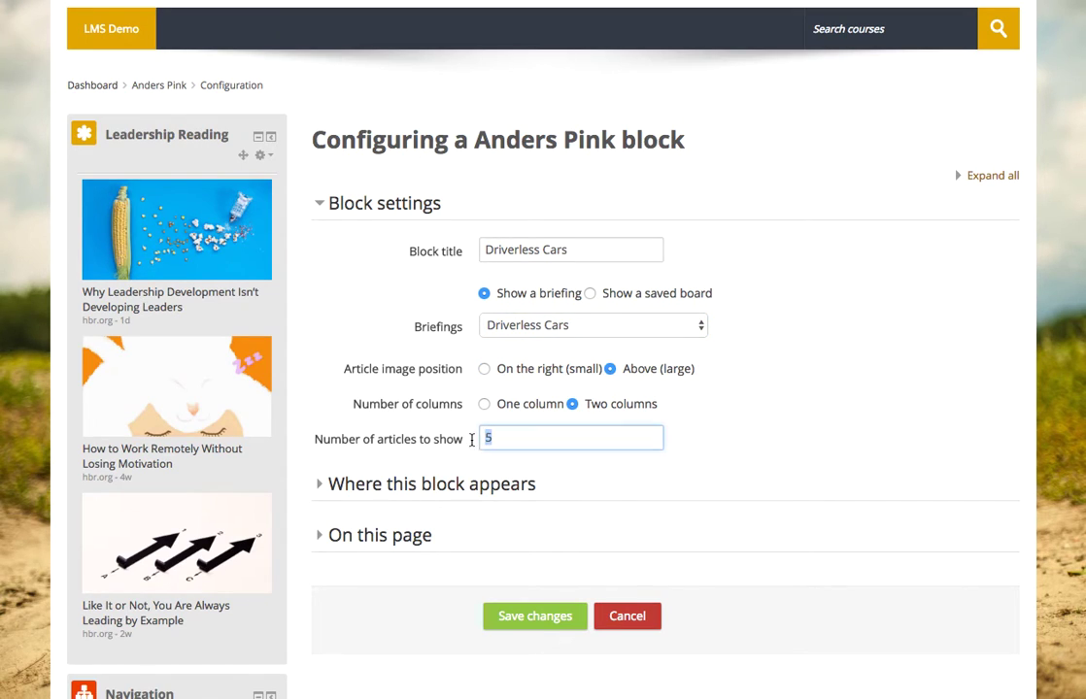
{"action": "type", "text": "2"}
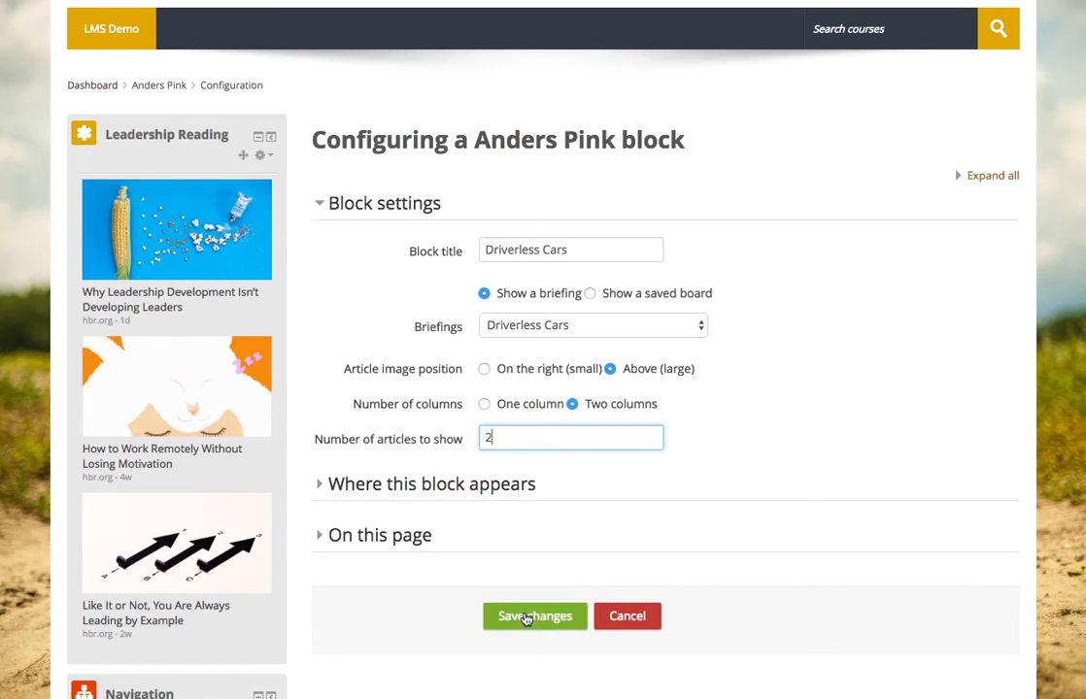
{"action": "left_click", "coordinate": [531, 616]}
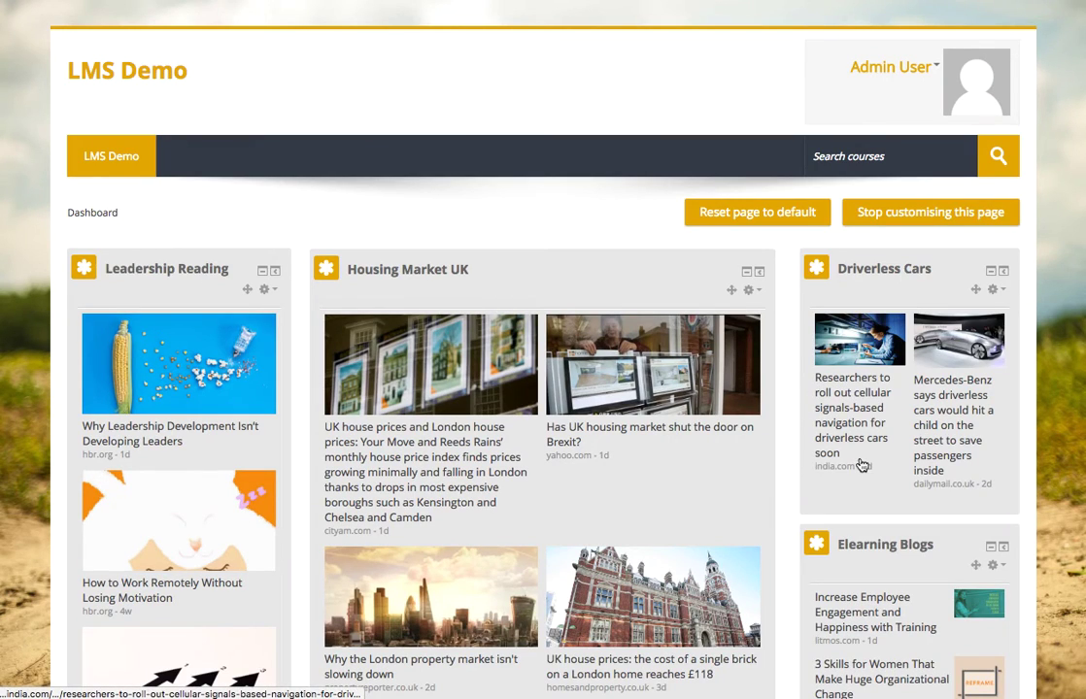